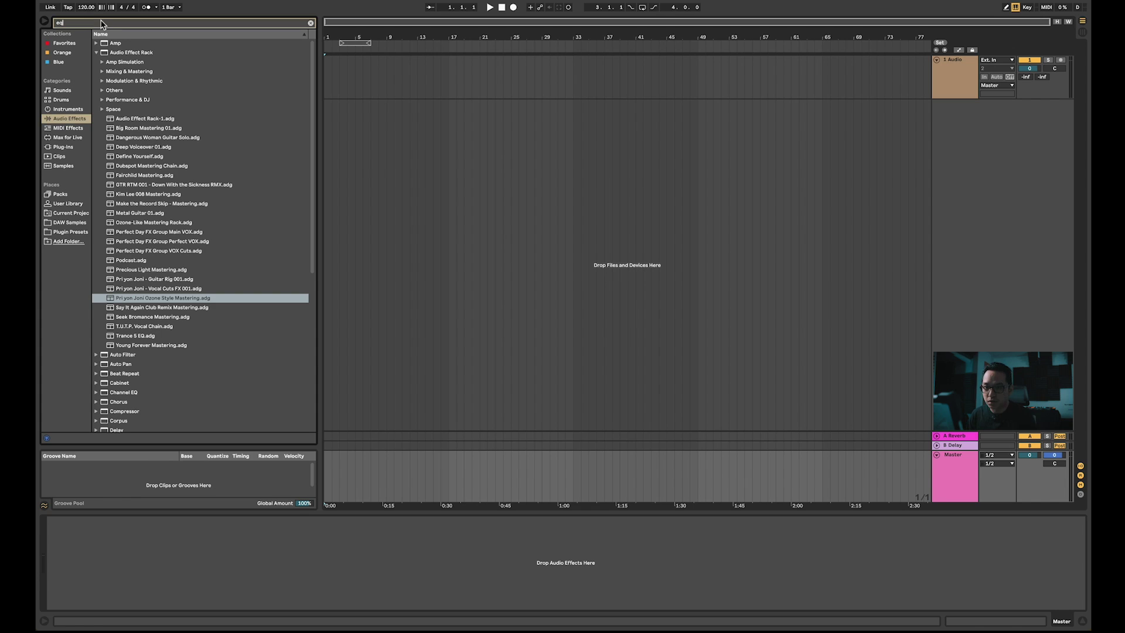
- Add an EQ Eight to the Master track with bands 5 to 8 enabled and band 8 set to a bell filter
drag(107, 92, 161, 573)
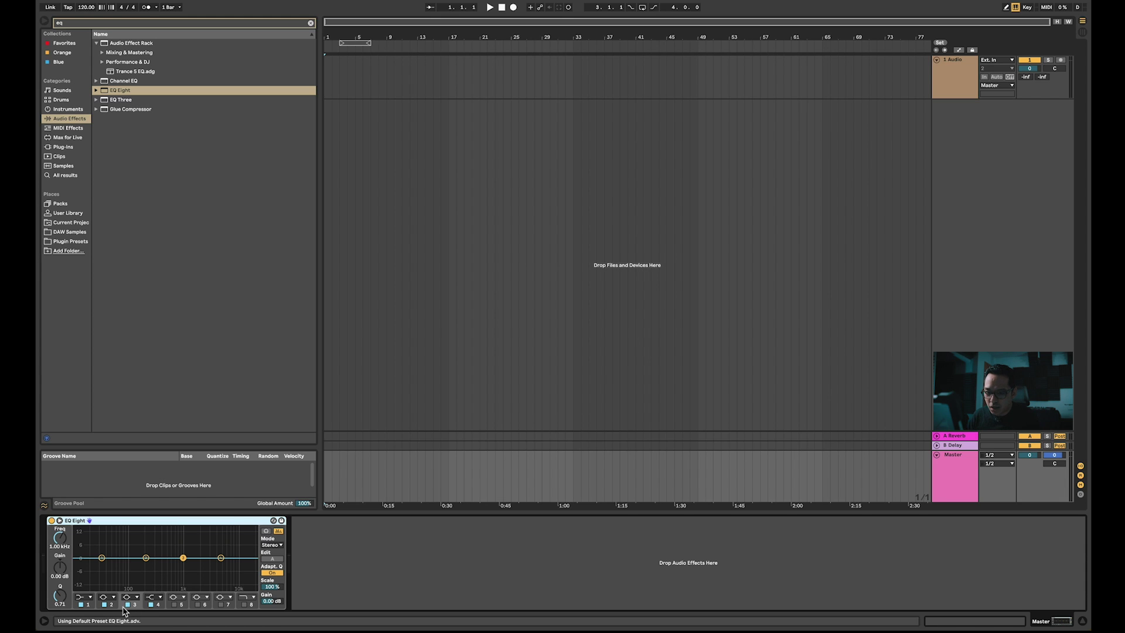
click(174, 605)
click(197, 605)
click(221, 604)
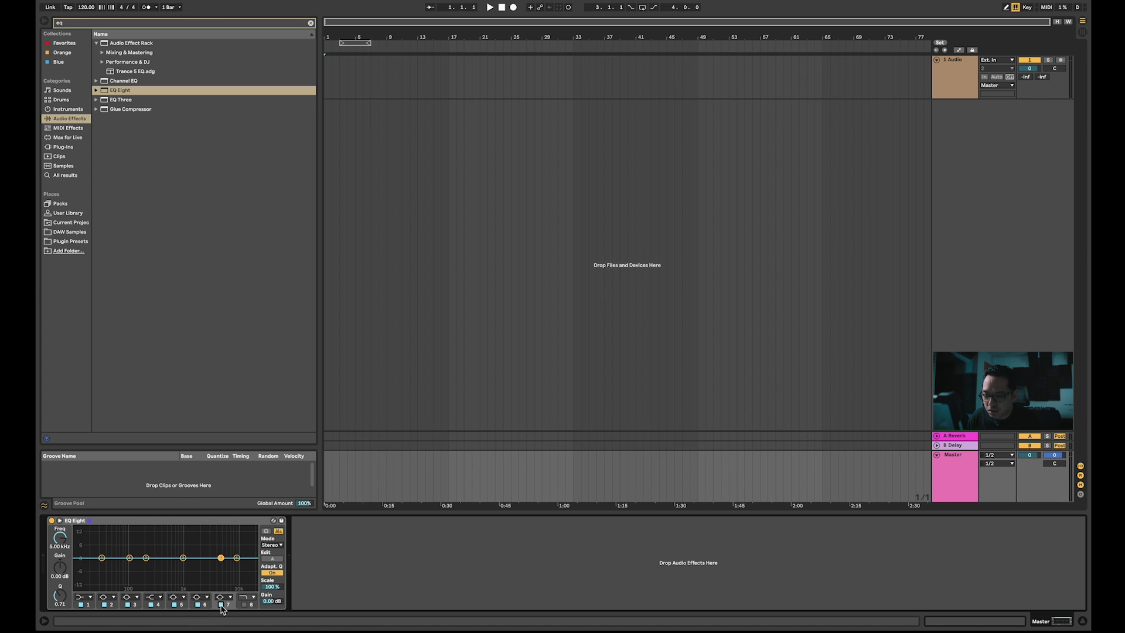
click(245, 605)
click(244, 597)
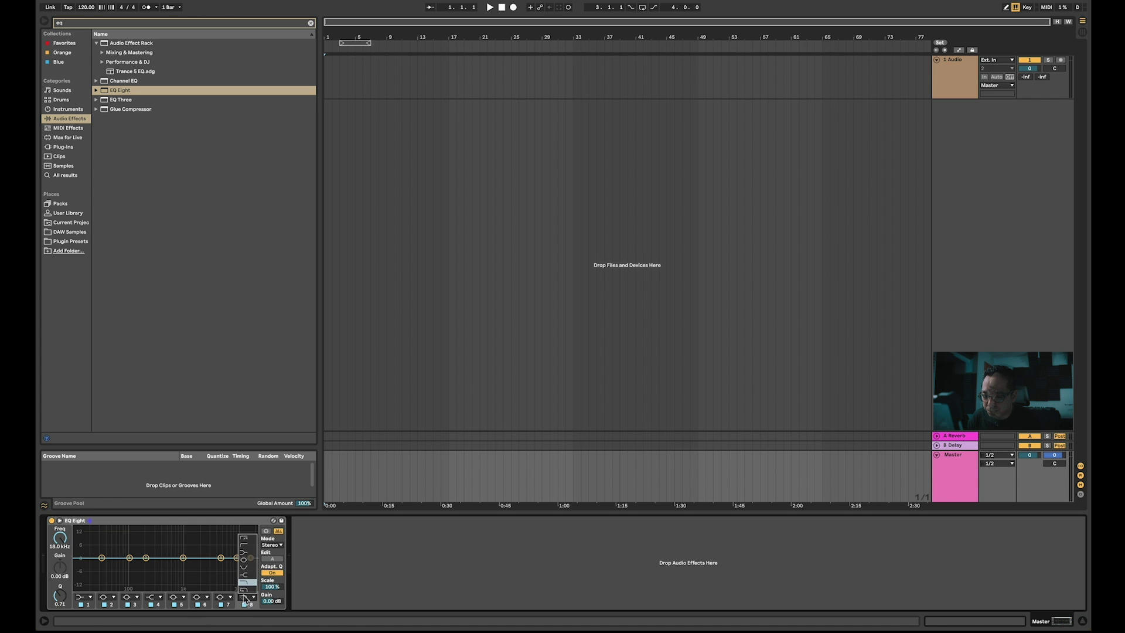
click(249, 559)
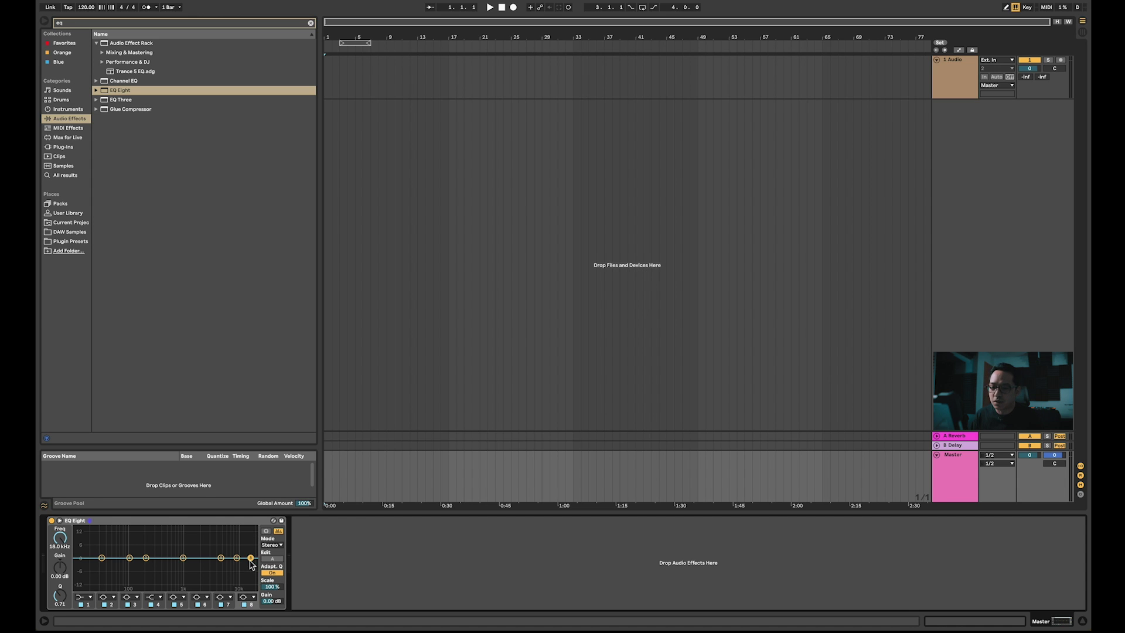
- Change EQ Eight's band 1 to a low-cut filter and move it to about 20.2 Hz
click(80, 598)
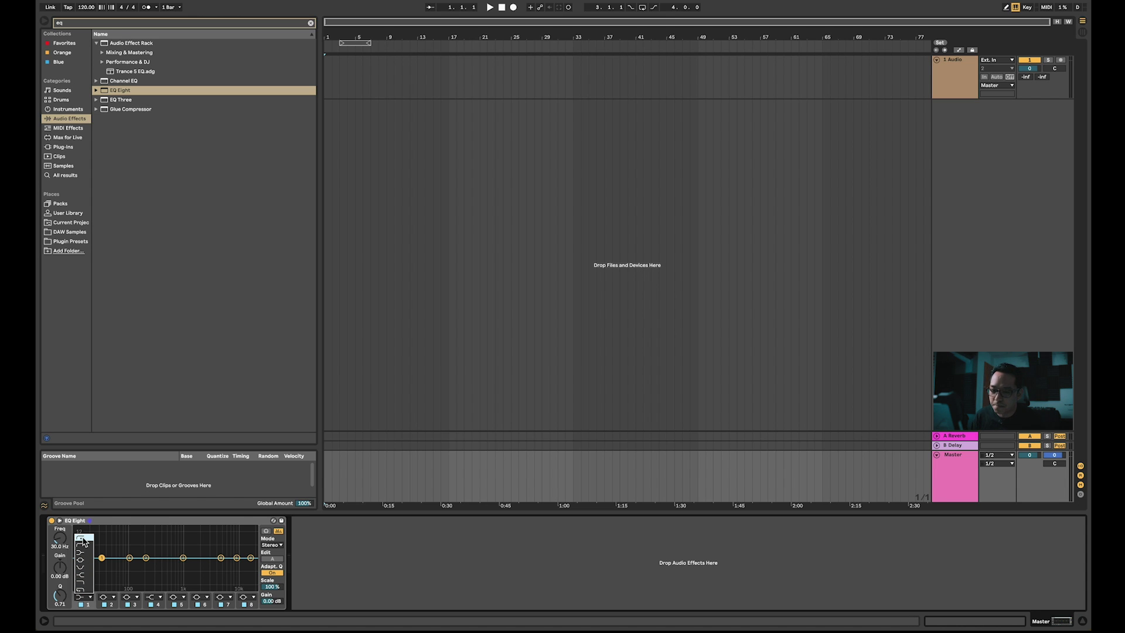
click(82, 538)
drag(101, 566, 91, 564)
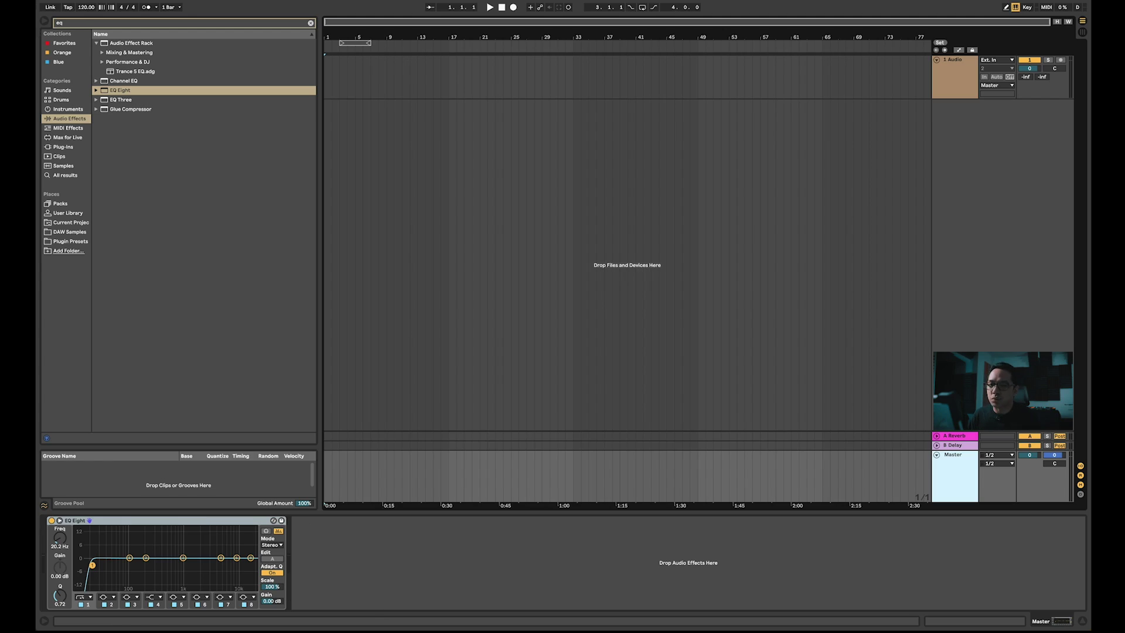
- Add an empty Audio Effect Rack after the EQ Eight and show its chain list and macro controls
drag(78, 24, 36, 21)
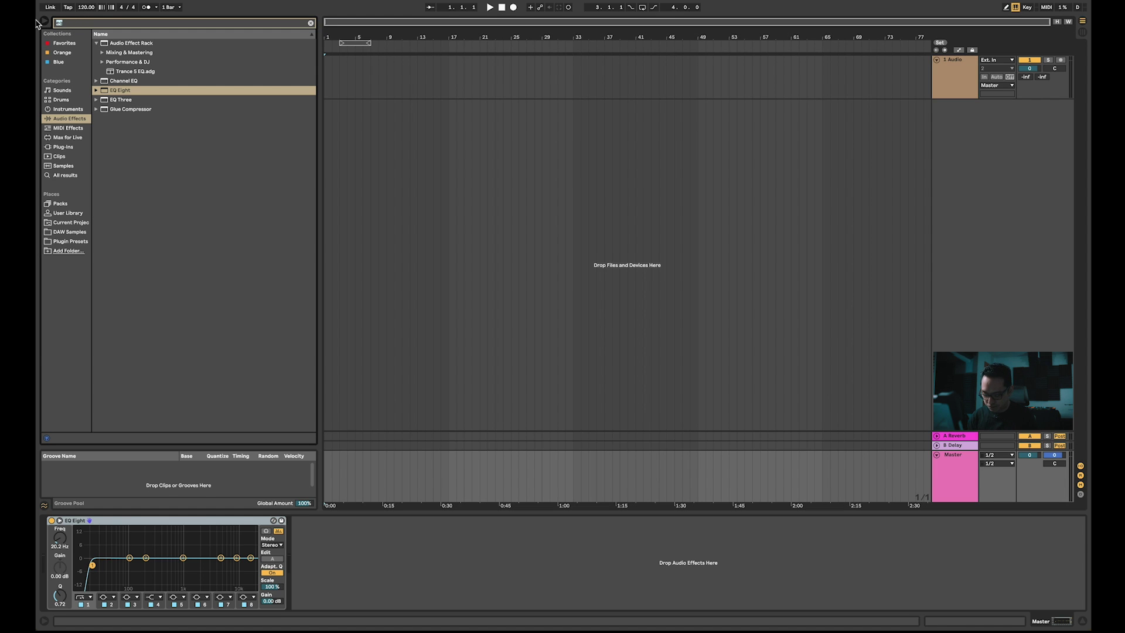
text(audi)
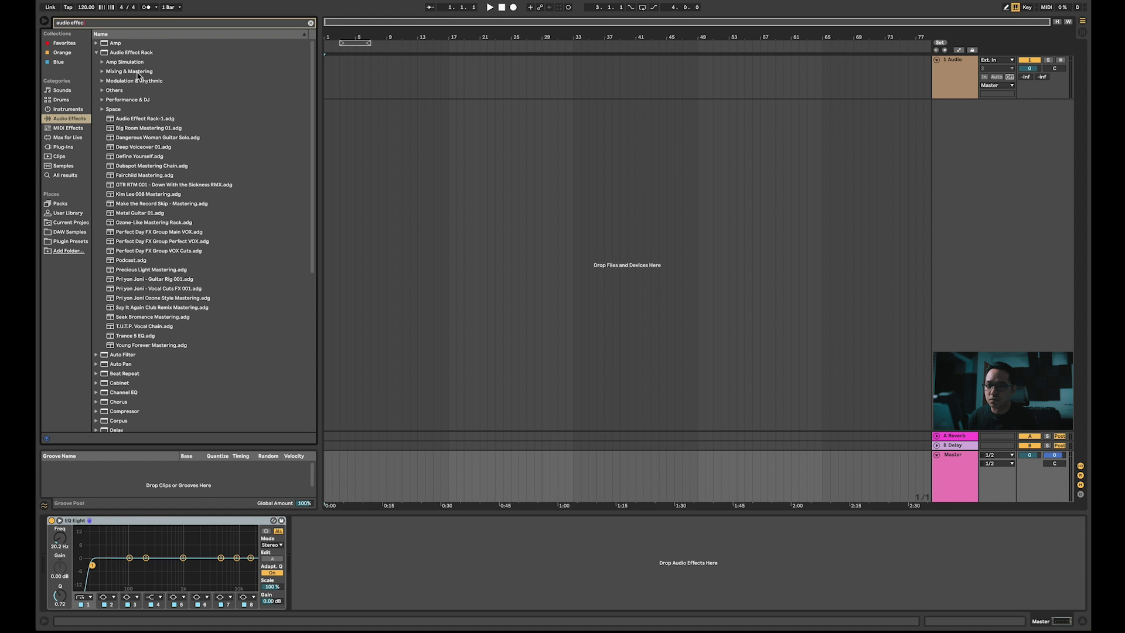
text(o effec)
drag(139, 54, 314, 557)
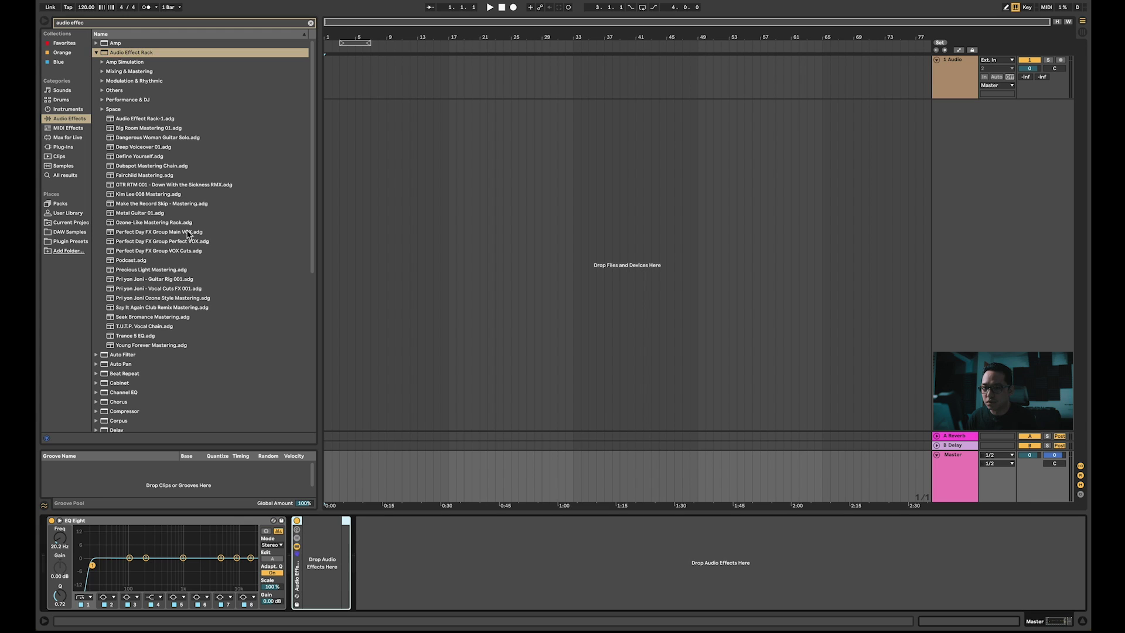
click(297, 538)
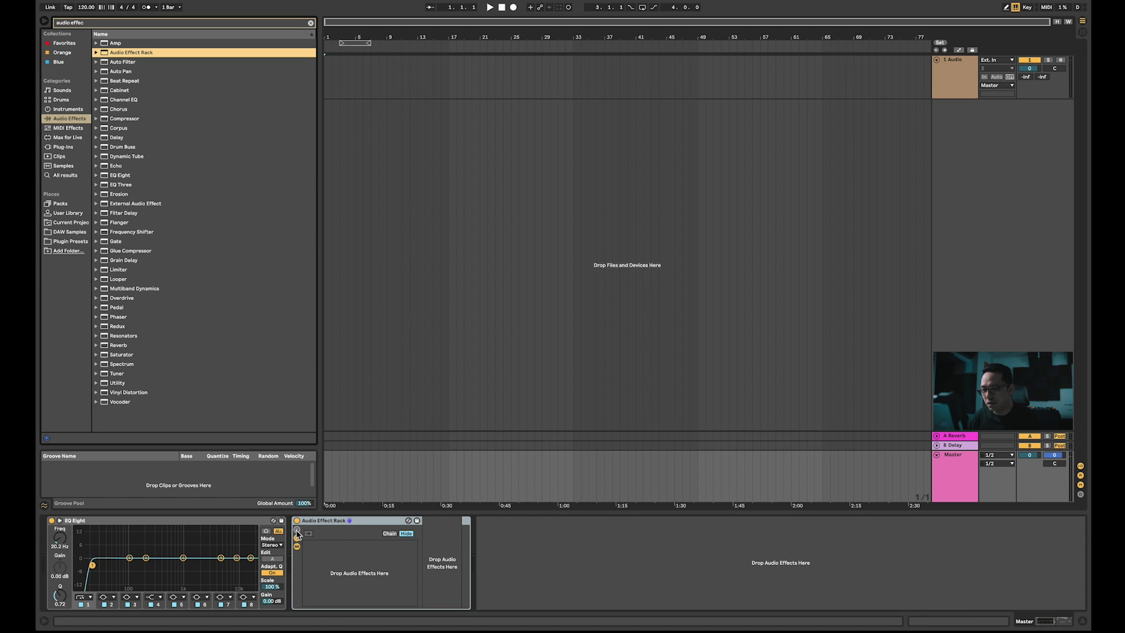
click(297, 531)
click(955, 472)
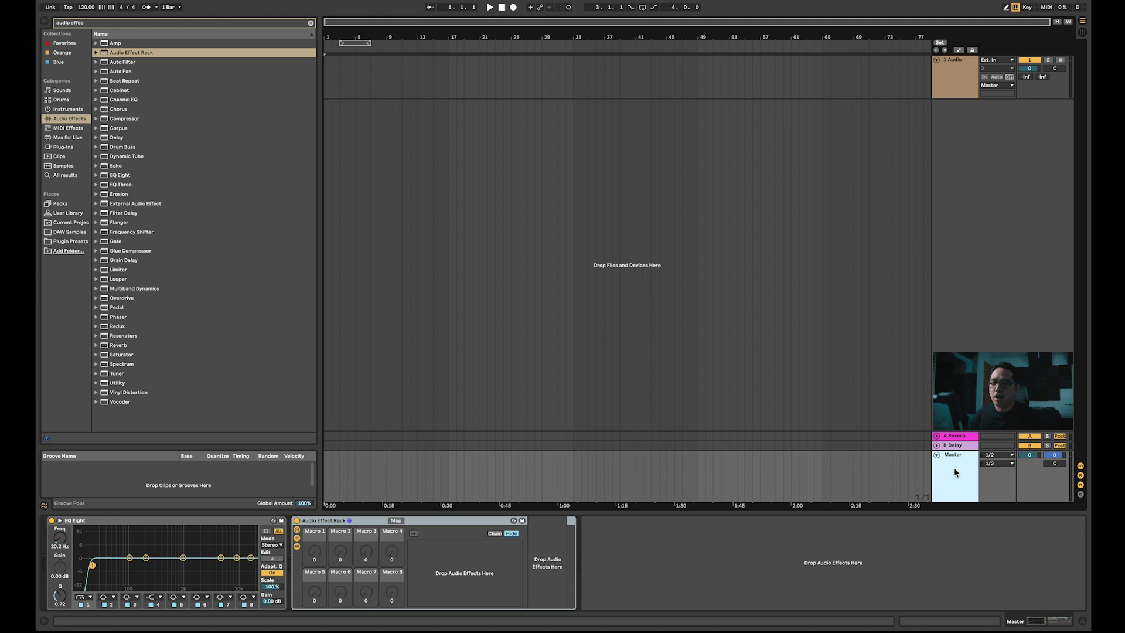
- Add an EQ Three to the rack and map its FreqLow to Macro 1 and its FreqHi to Macro 2
click(116, 185)
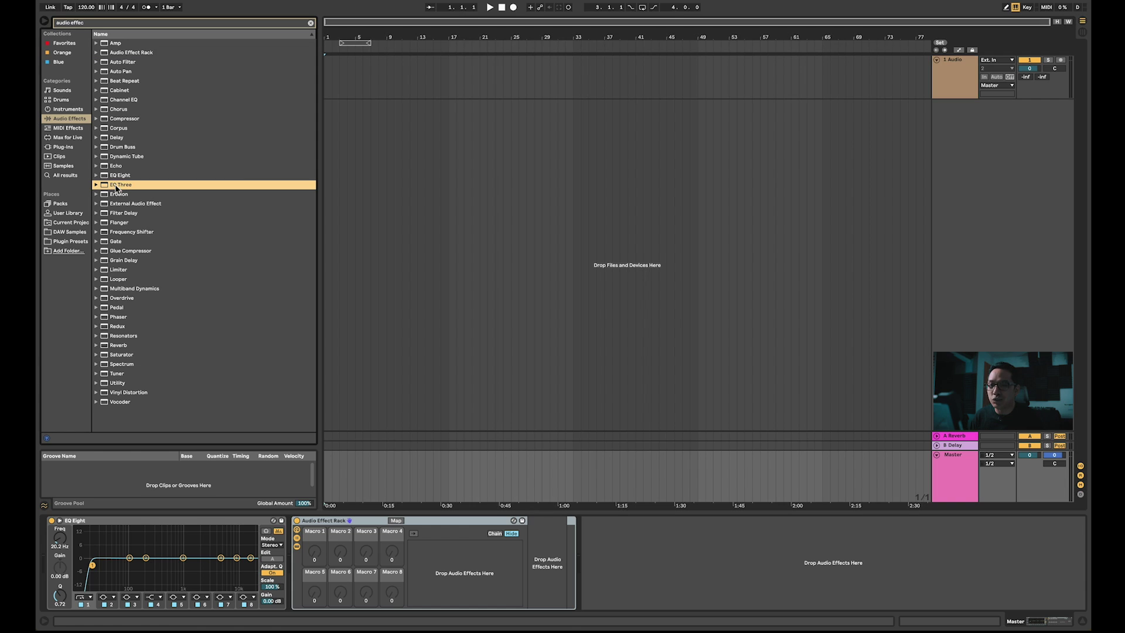
drag(128, 188, 436, 564)
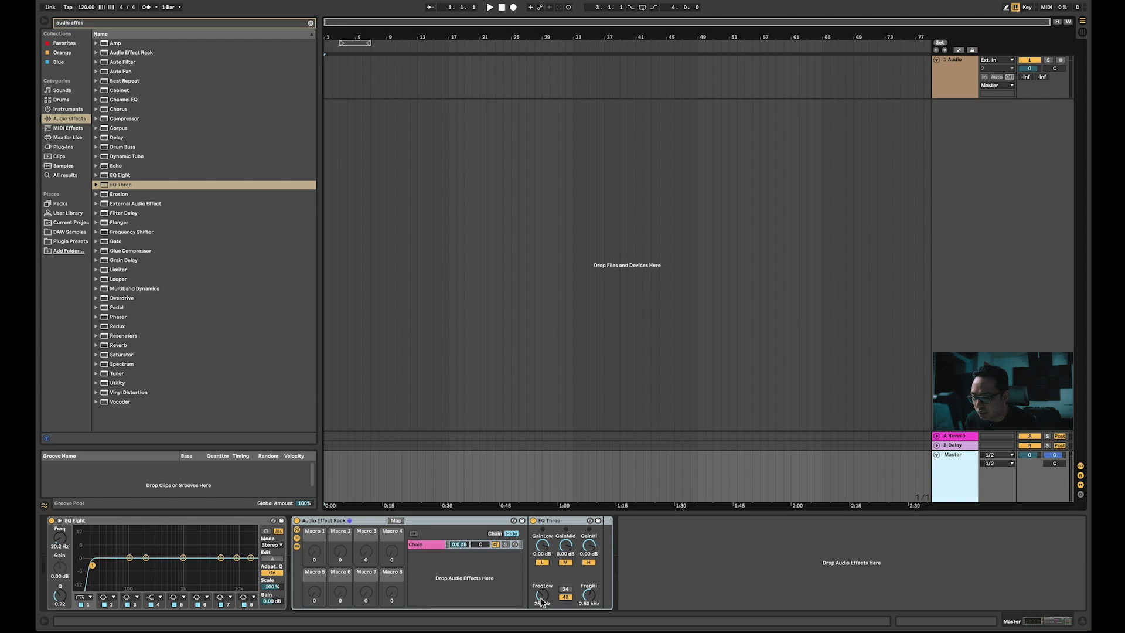
right_click(542, 600)
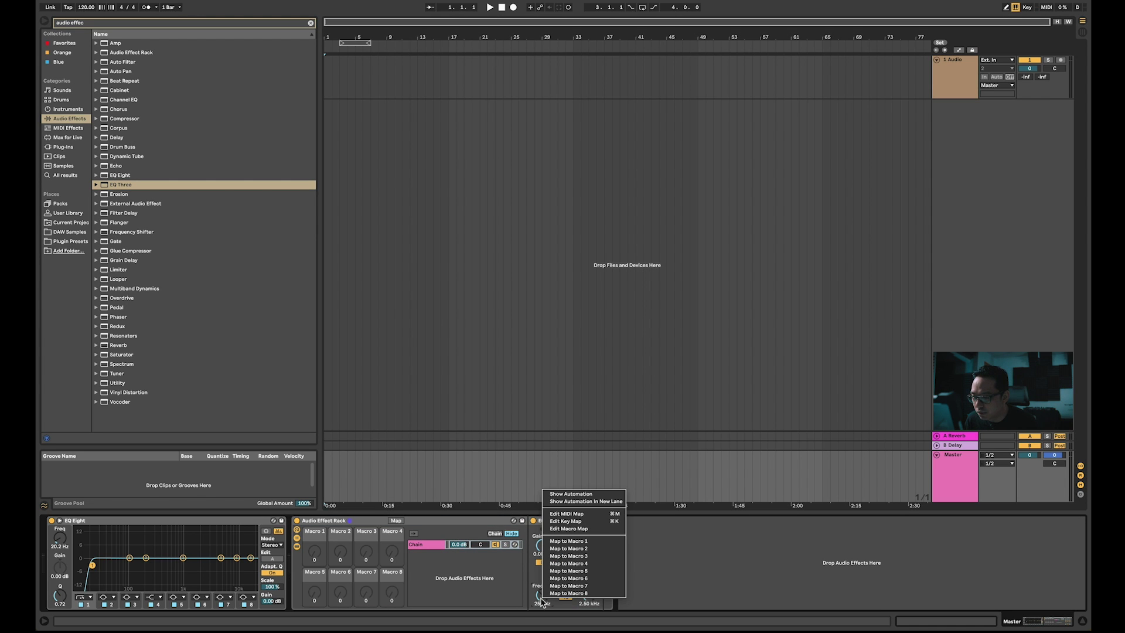
click(576, 544)
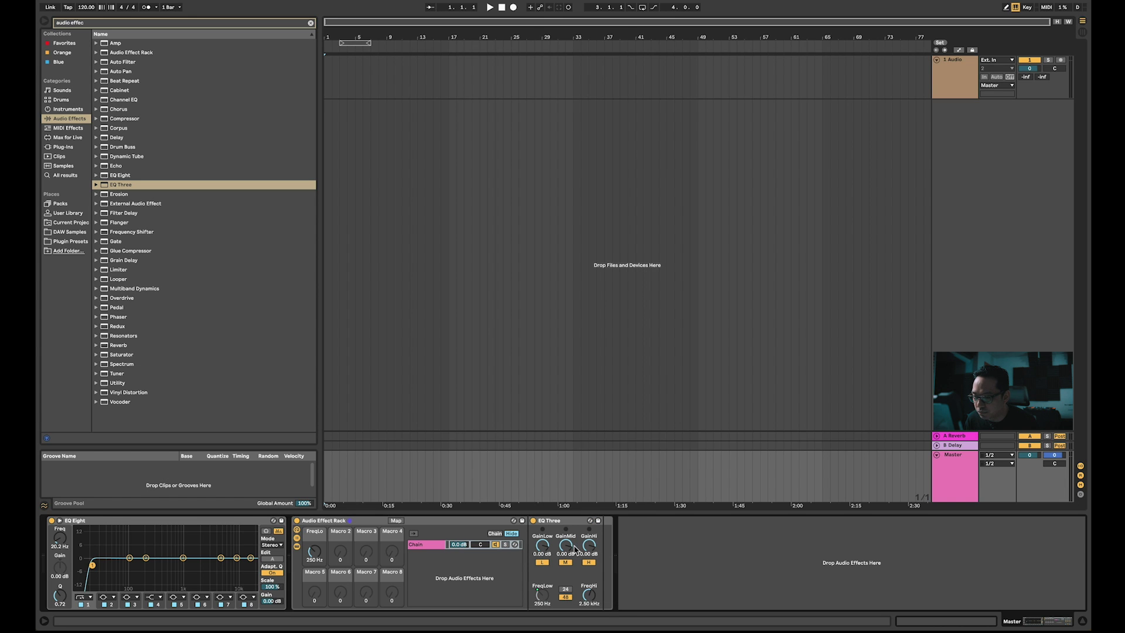
right_click(591, 599)
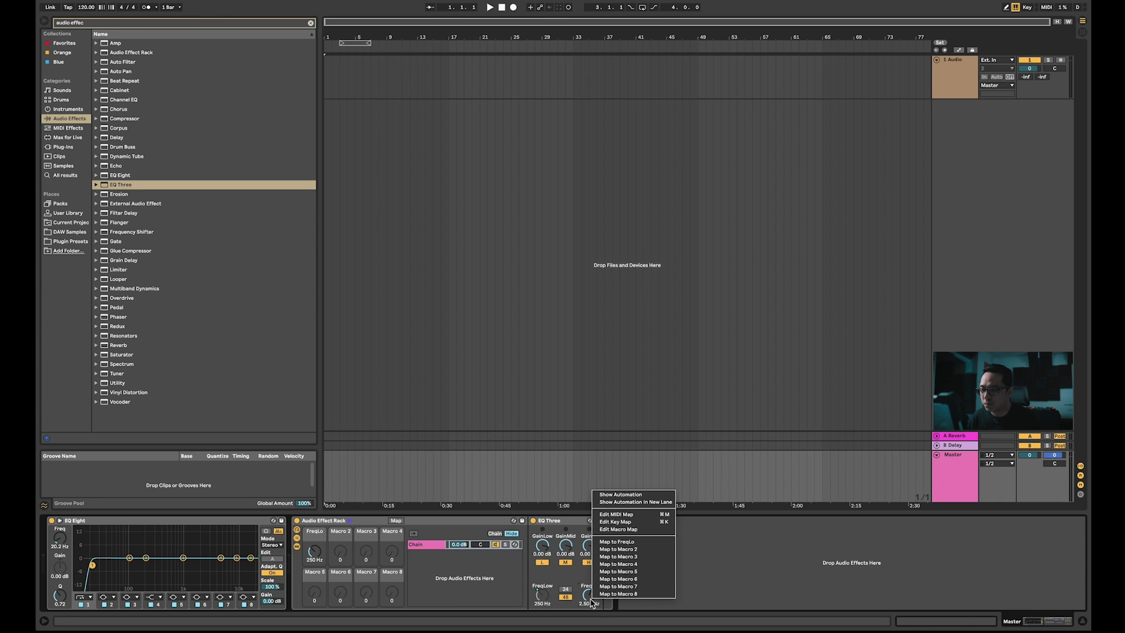
click(622, 550)
click(437, 521)
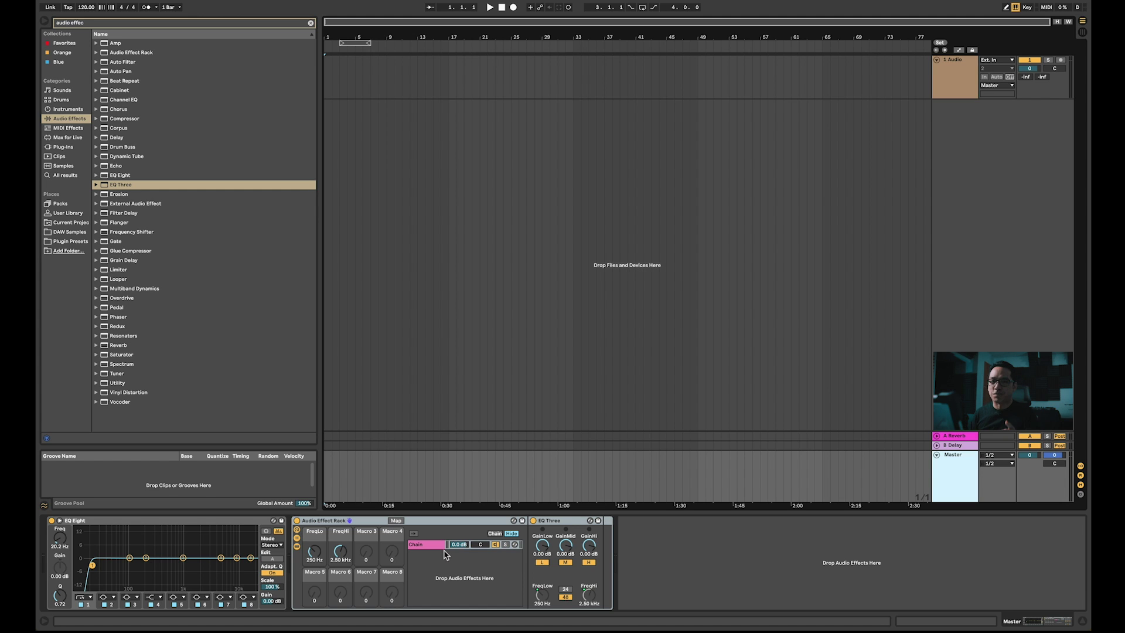
- Add a Compressor, a Saturator and a Utility, in that order, after the EQ Three in the rack's chain
click(577, 570)
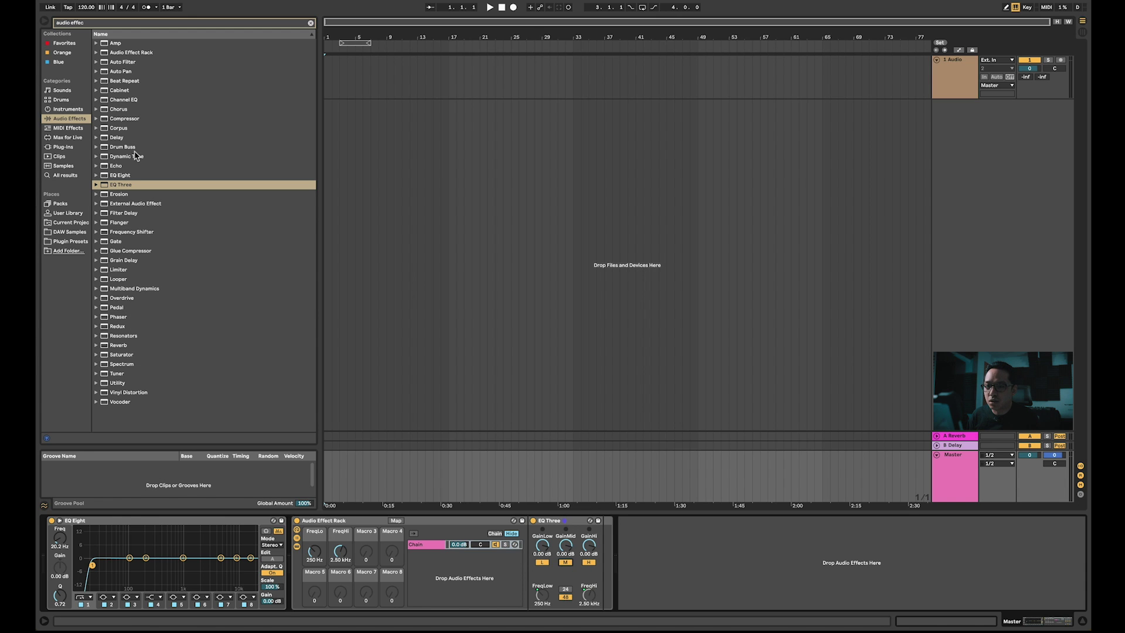
drag(128, 121, 603, 582)
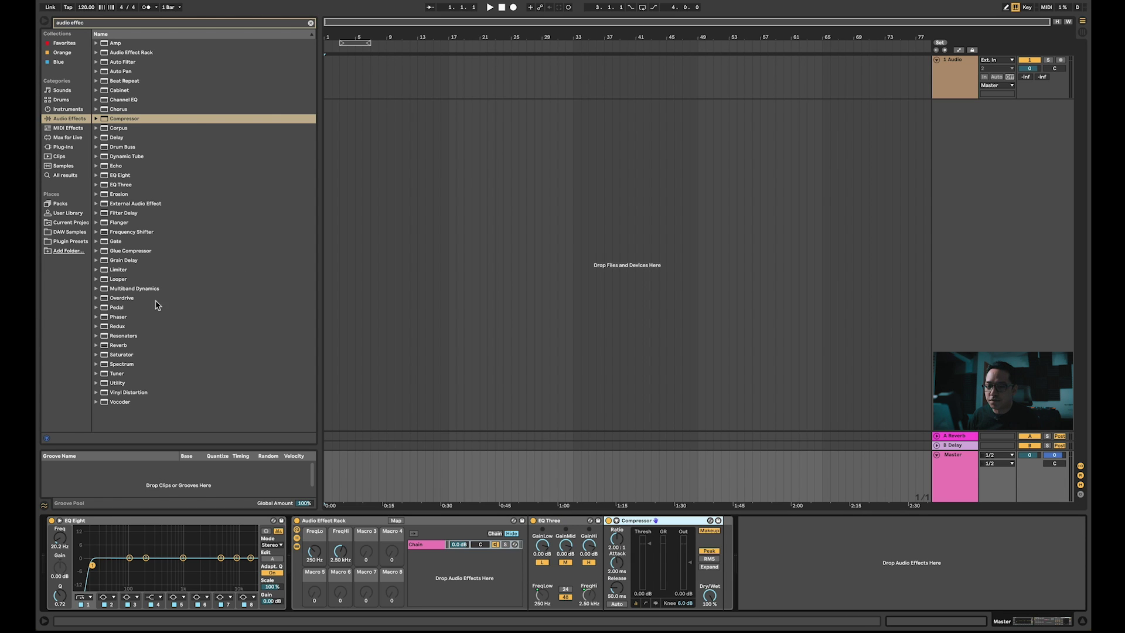
drag(126, 358, 720, 561)
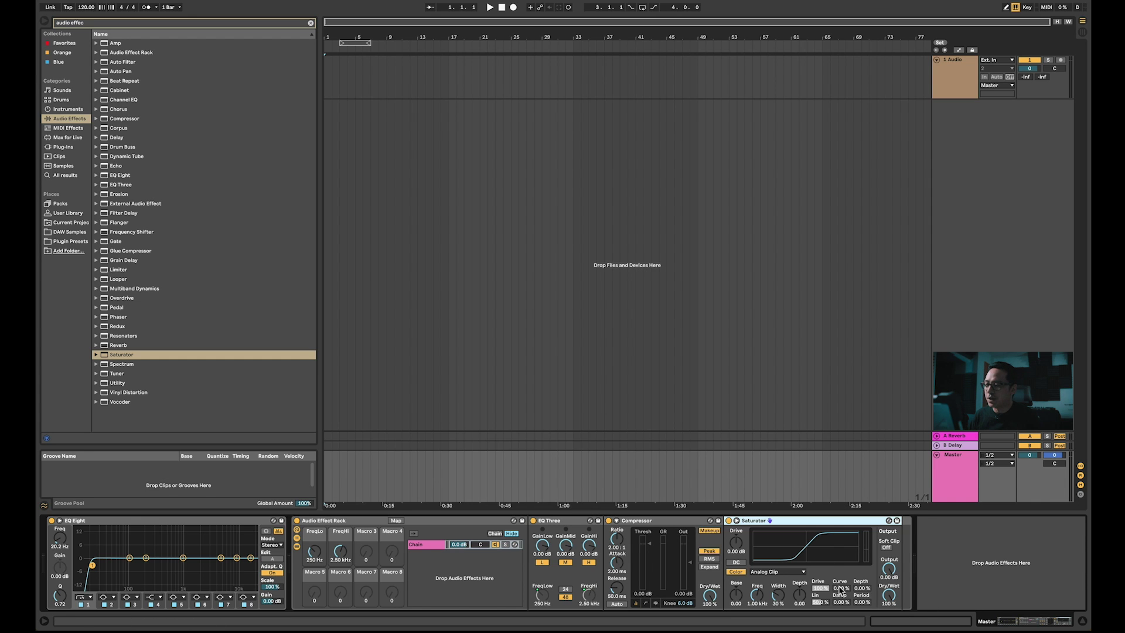
mouse_move(116, 385)
mouse_down()
mouse_move(574, 419)
mouse_move(905, 521)
mouse_move(904, 580)
mouse_up()
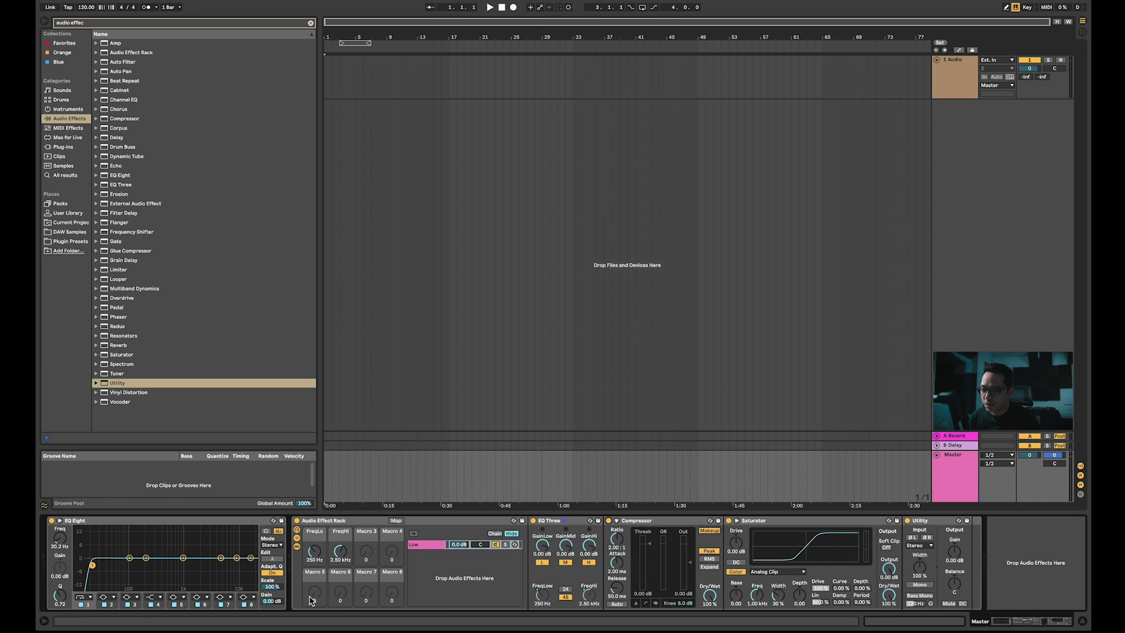
- Map the Compressor's on/off switch to Macro 5 and rename that macro "Comp"
click(609, 520)
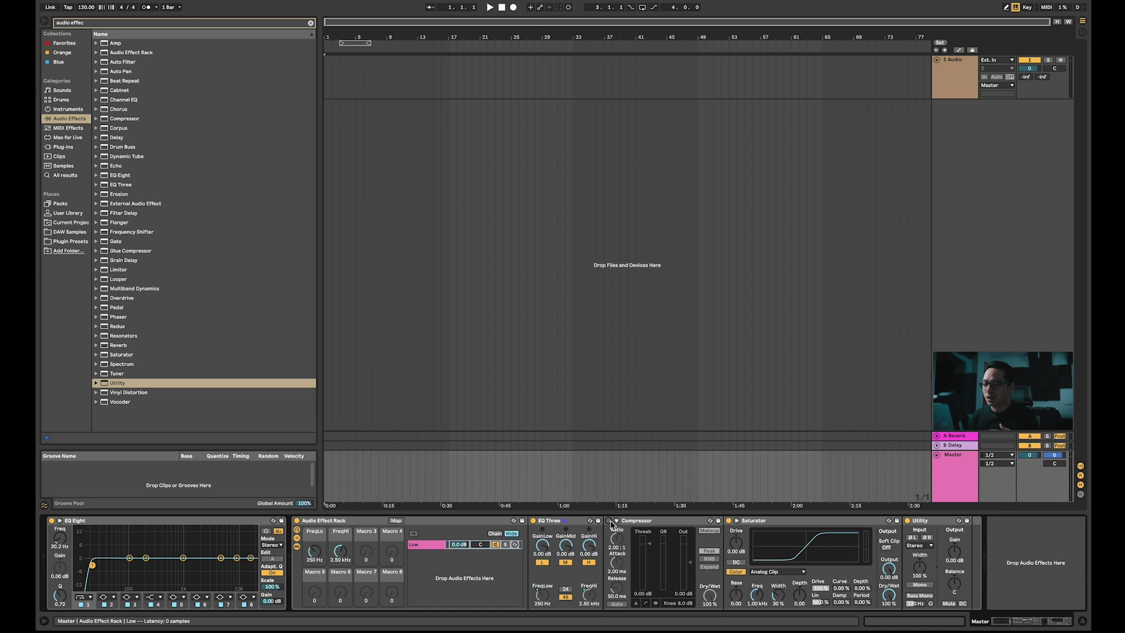
click(610, 522)
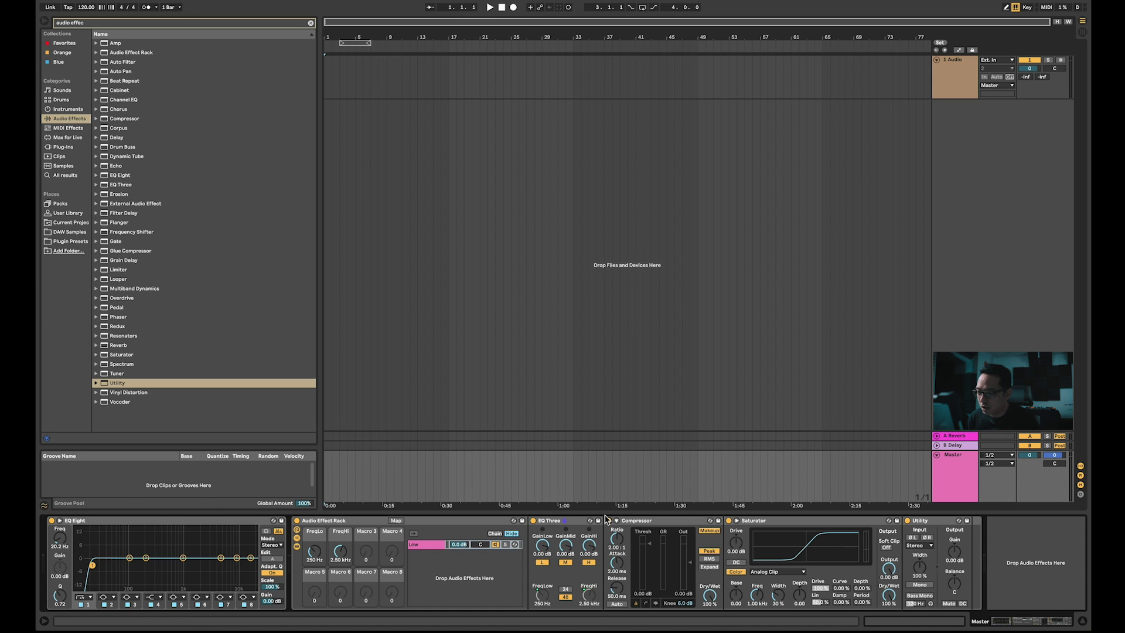
right_click(610, 523)
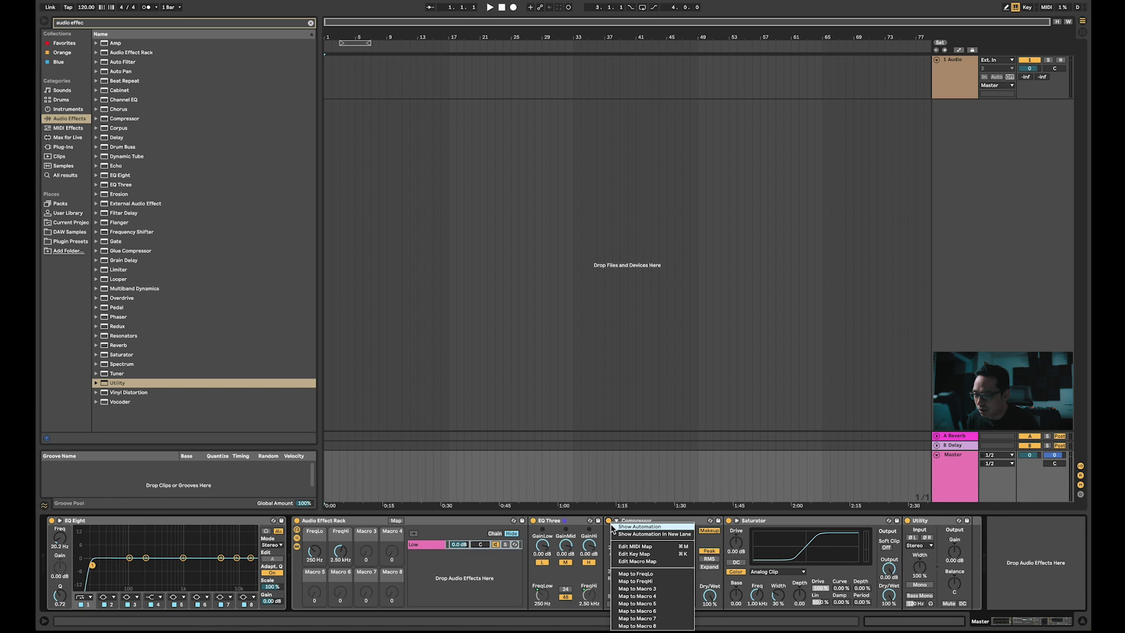
click(659, 604)
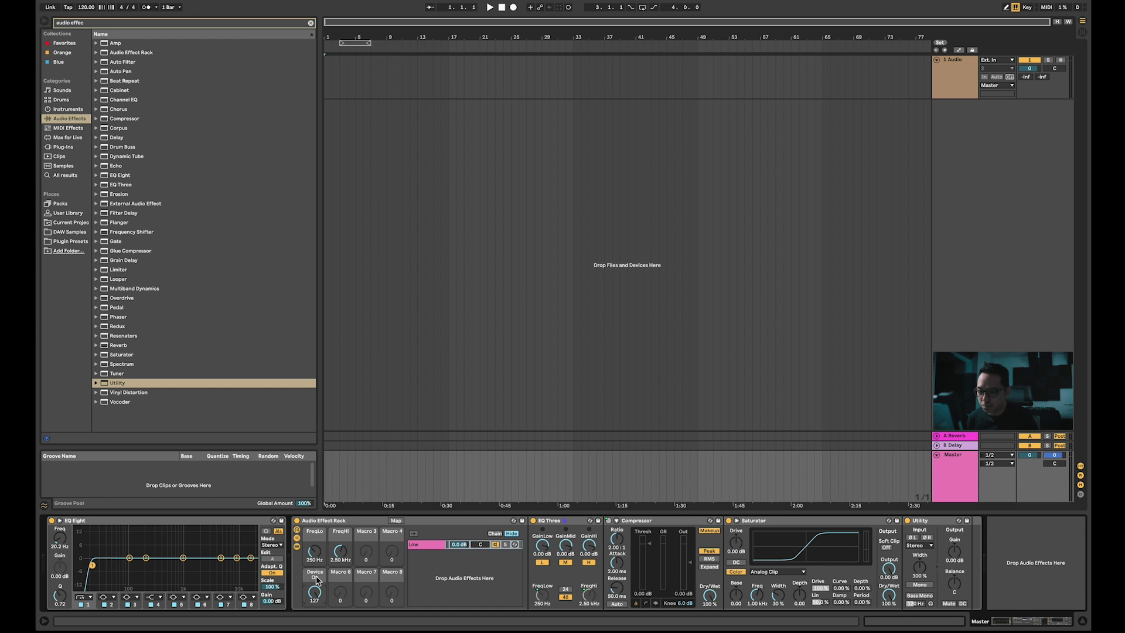
key(ctrl+r)
text(Com)
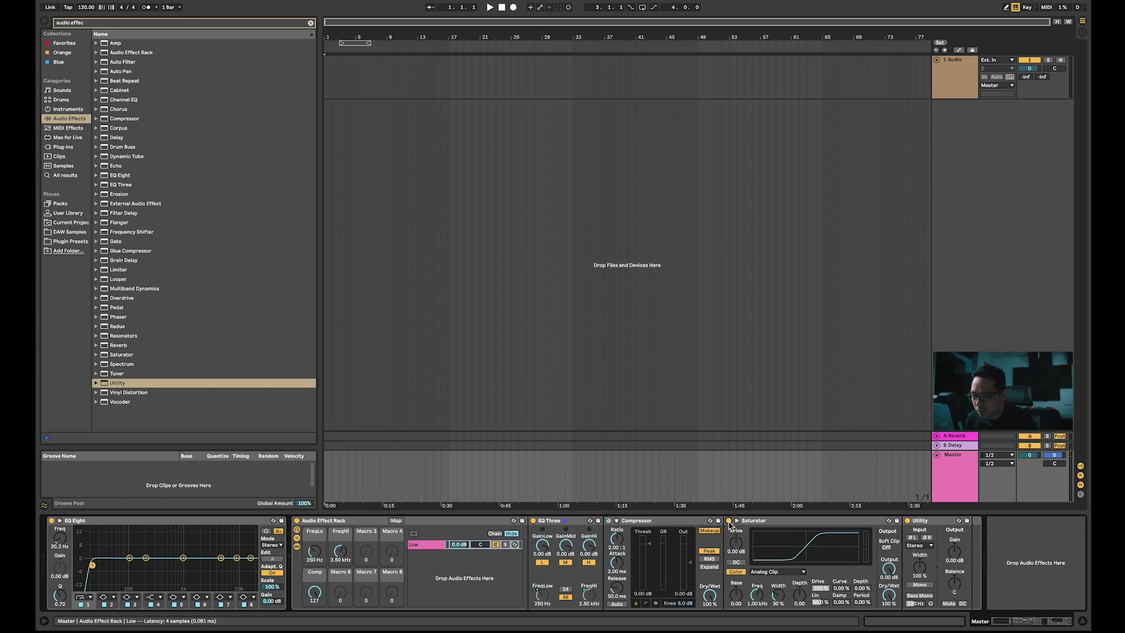
- Map the Saturator's on/off switch to Macro 6 and rename that macro "Exciter"
click(729, 521)
click(729, 521)
right_click(729, 521)
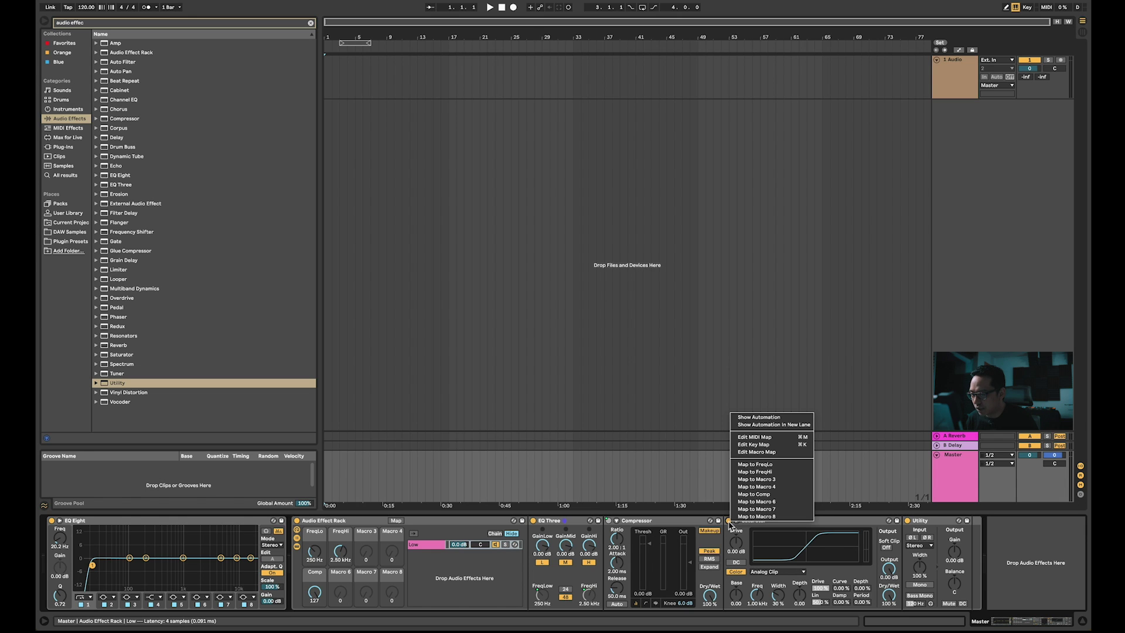
click(776, 502)
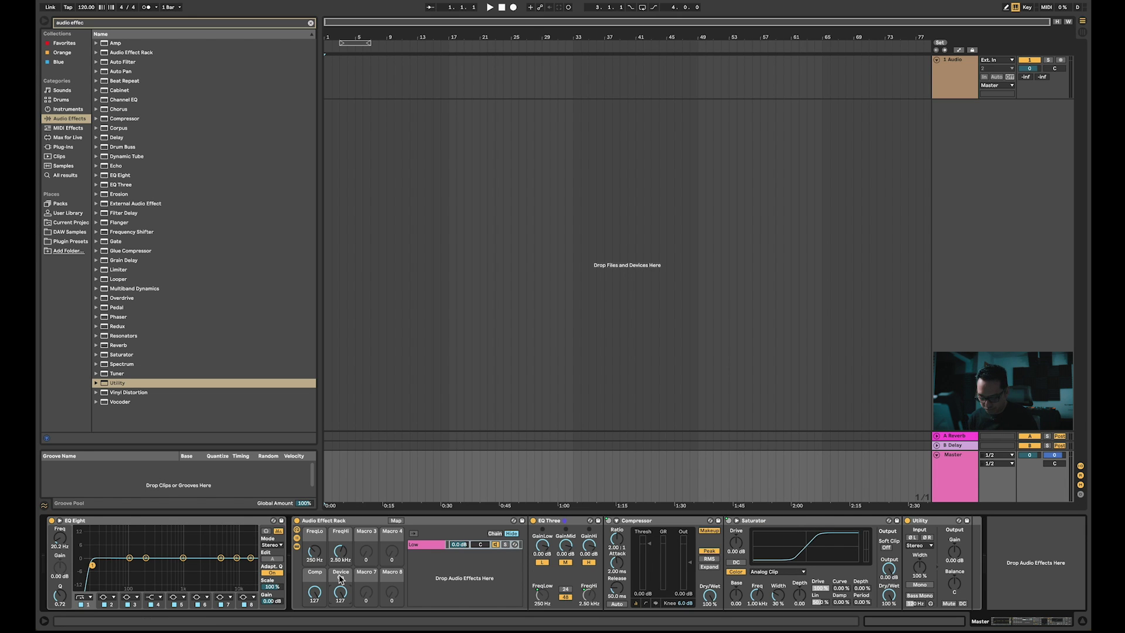
text(Exciter)
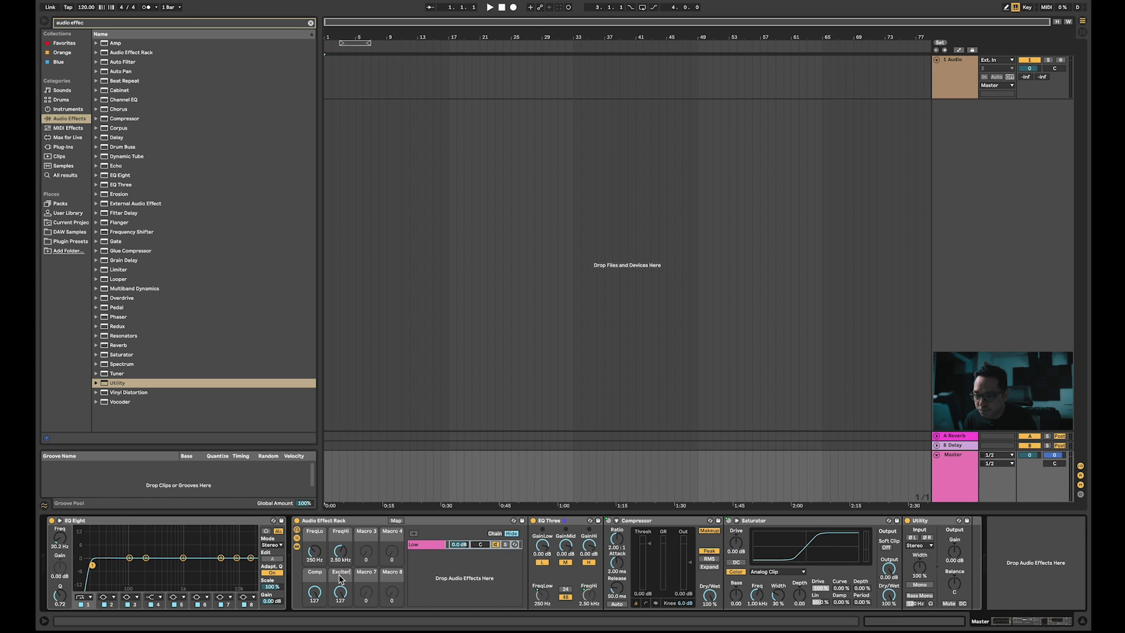
- Map the Utility's on/off switch to Macro 7 and rename that macro "Imager"
click(908, 525)
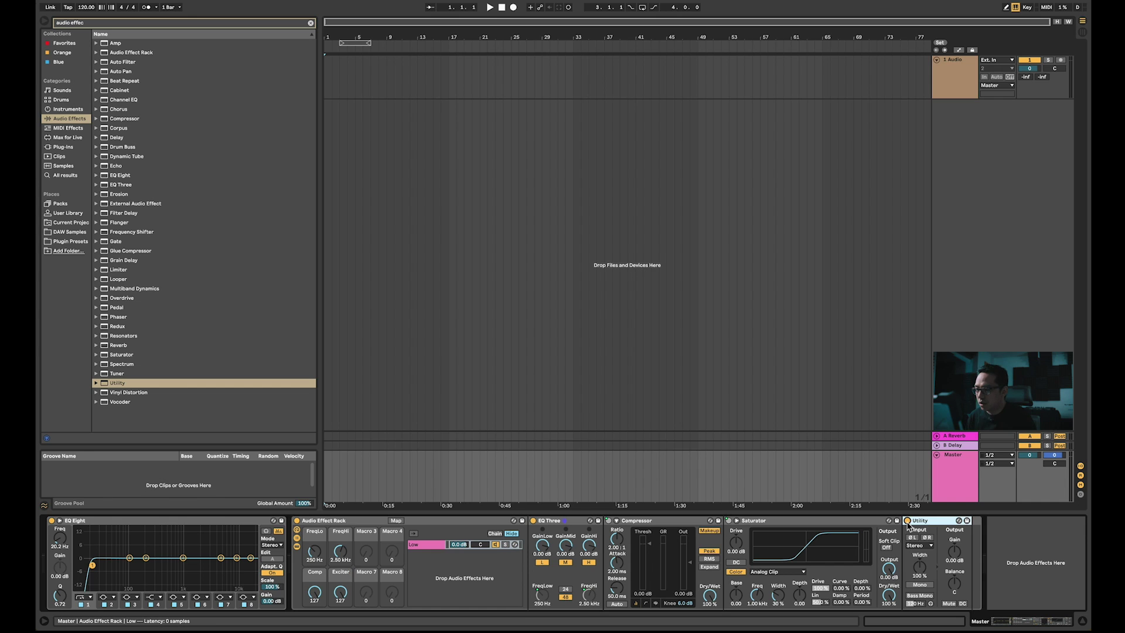
right_click(907, 523)
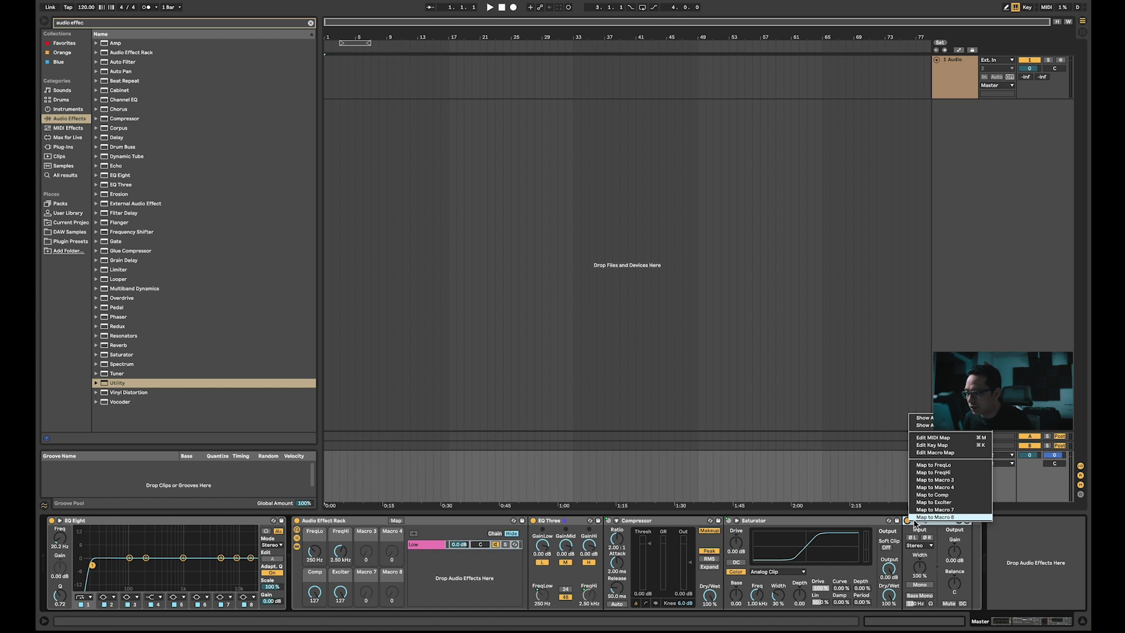
click(938, 511)
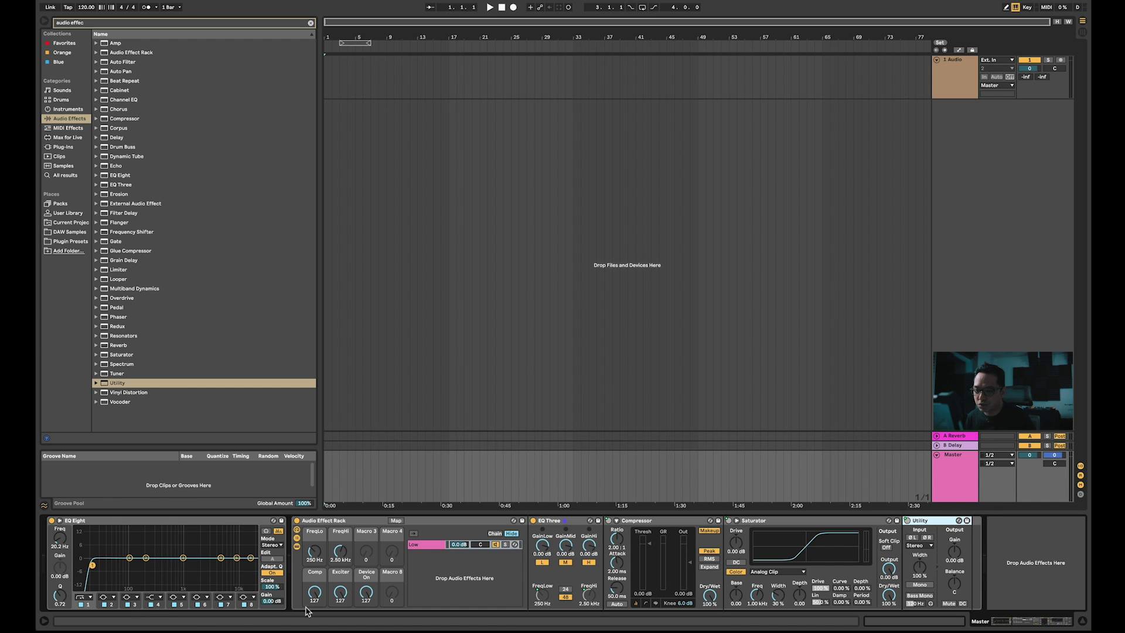
click(364, 577)
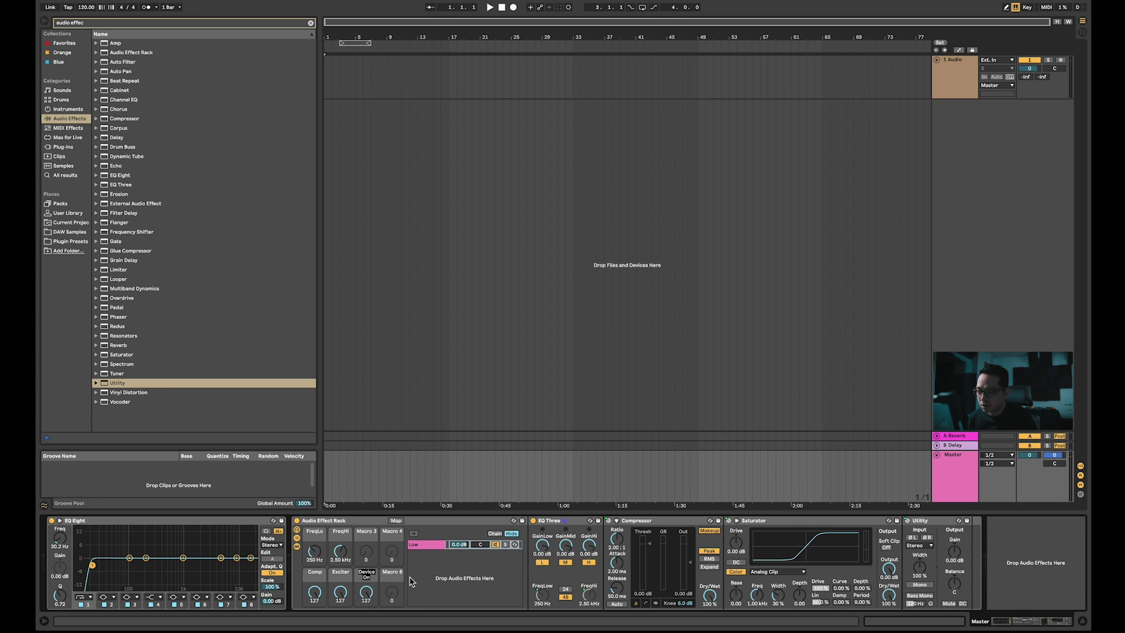
text(Imager)
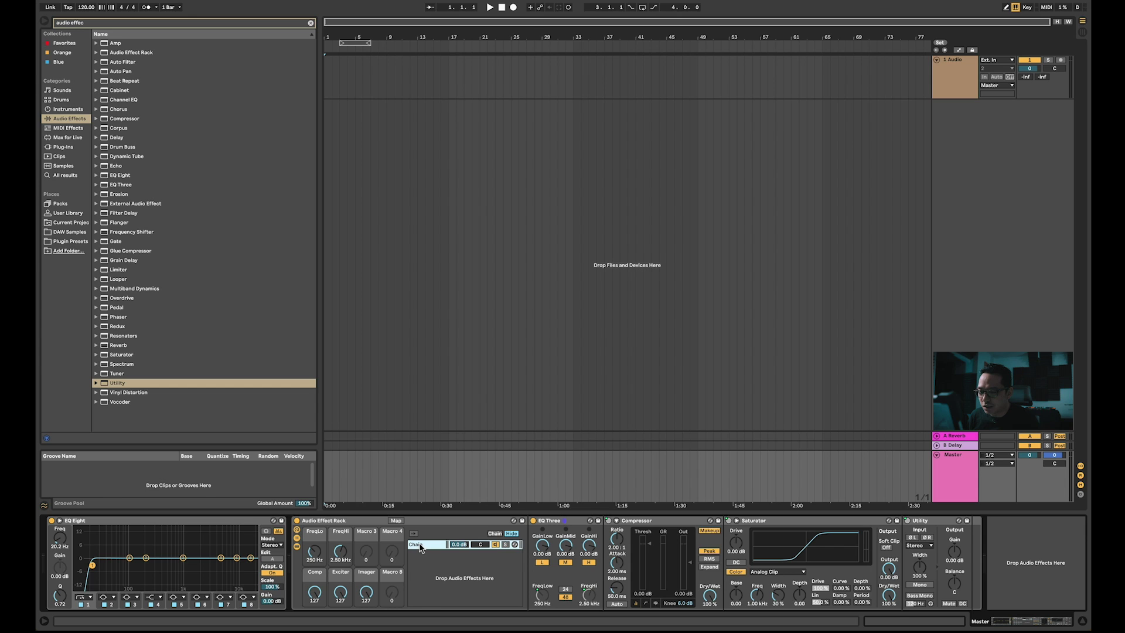
- Duplicate the chain in the Audio Effect Rack to make a second one with the same devices
drag(420, 545, 420, 559)
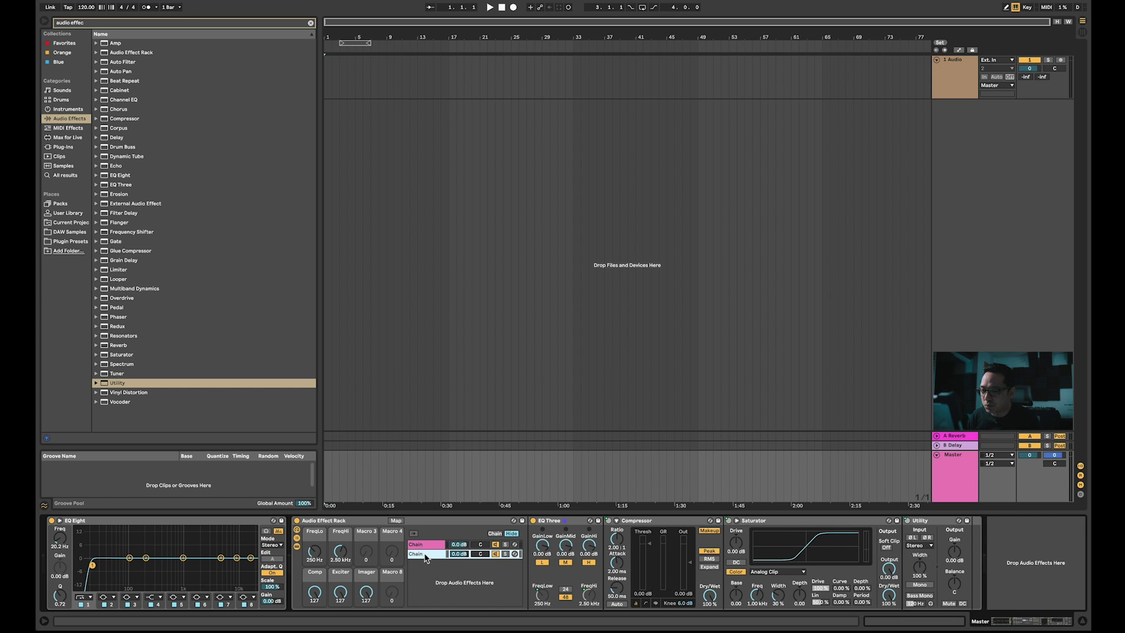
- Duplicate the chain once more to make a third one, and rename the first chain "Low"
drag(424, 556, 427, 575)
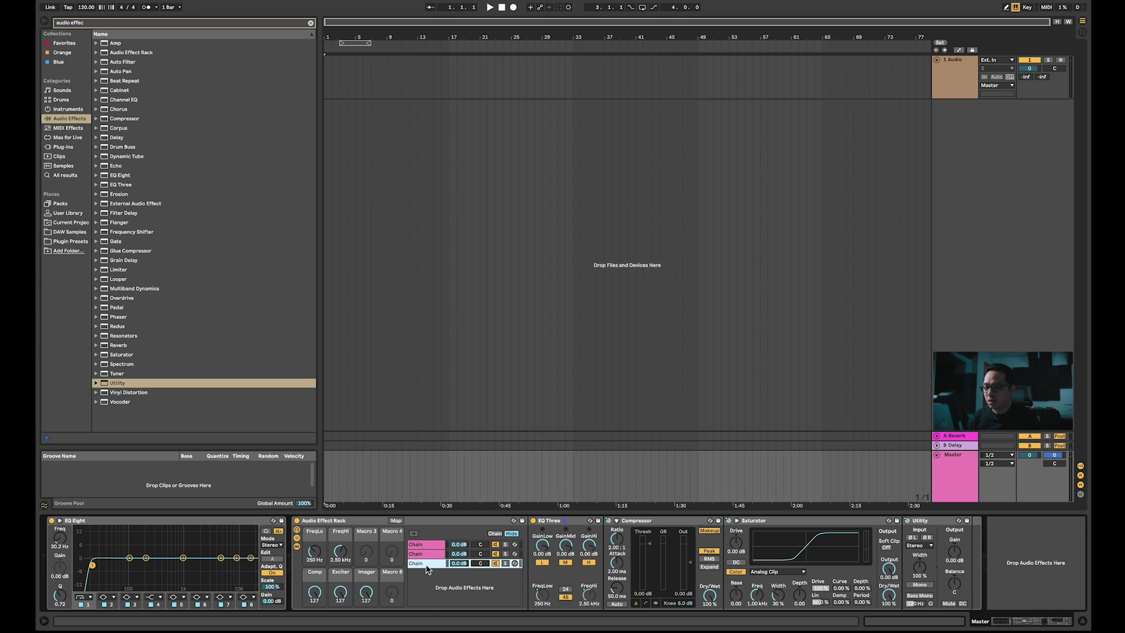
click(422, 545)
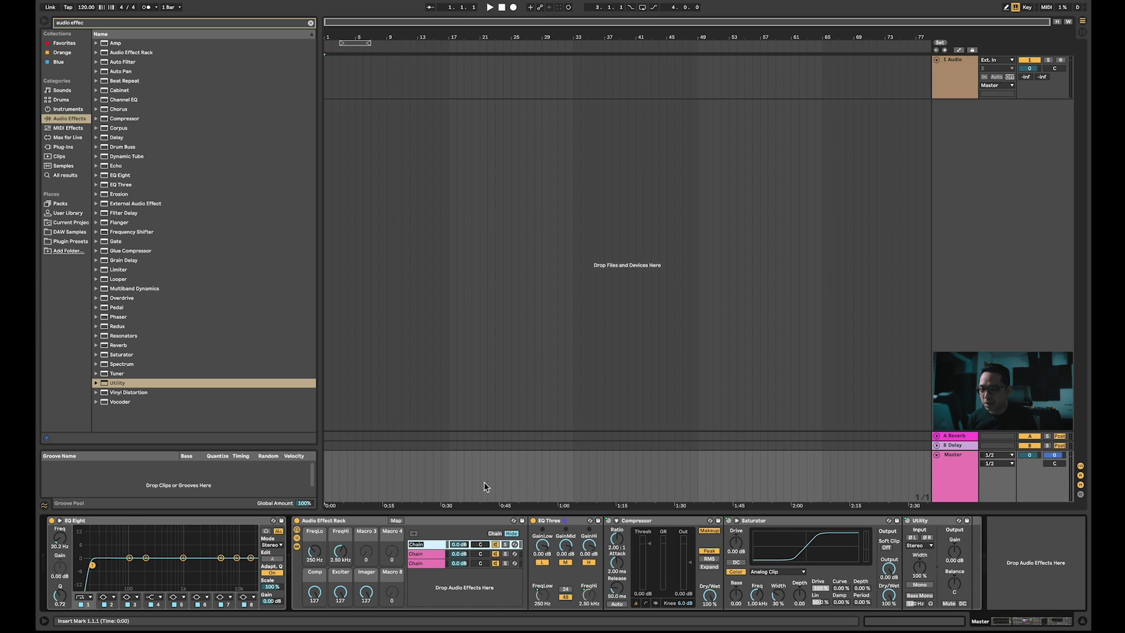
text(Low)
key(Return)
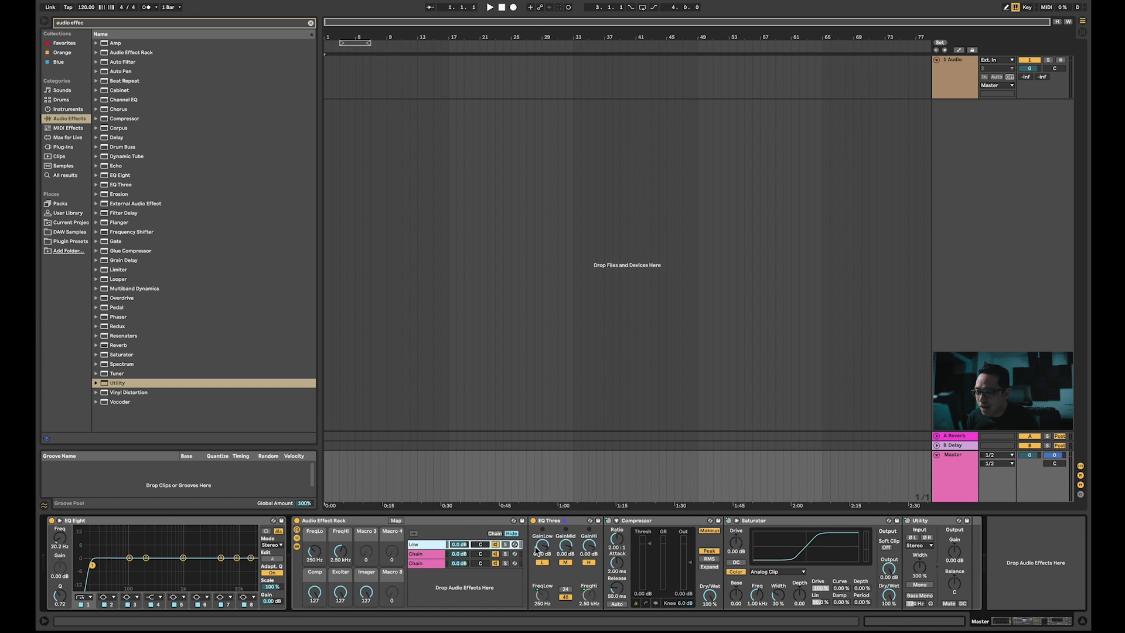
- Turn off the mid and high bands of the Low chain's EQ Three so only its low band stays active
click(566, 562)
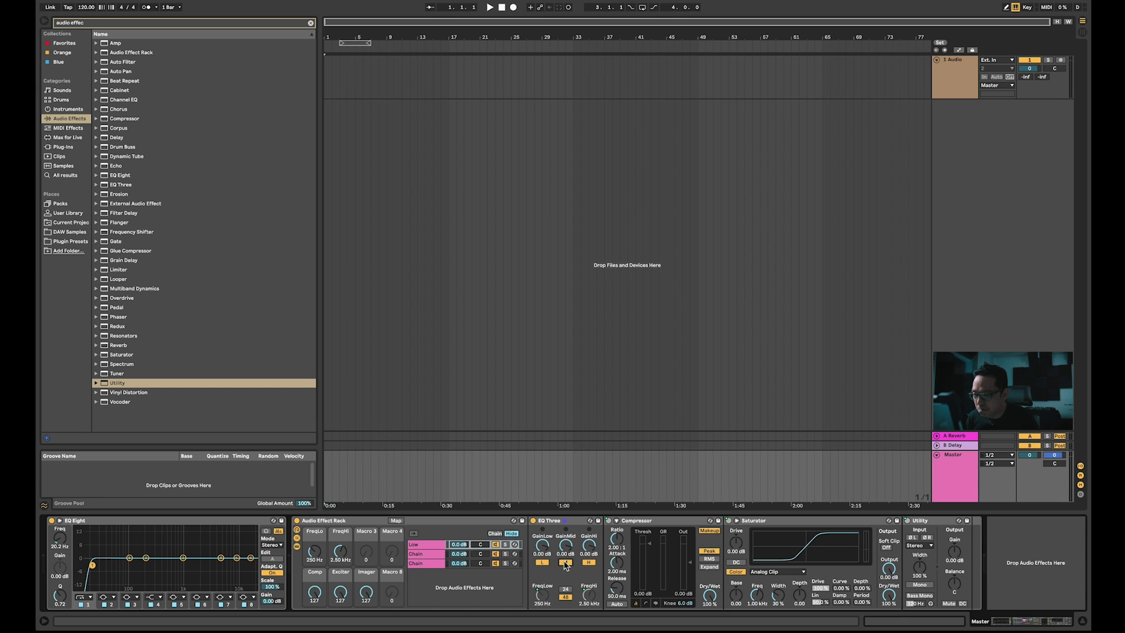
click(589, 563)
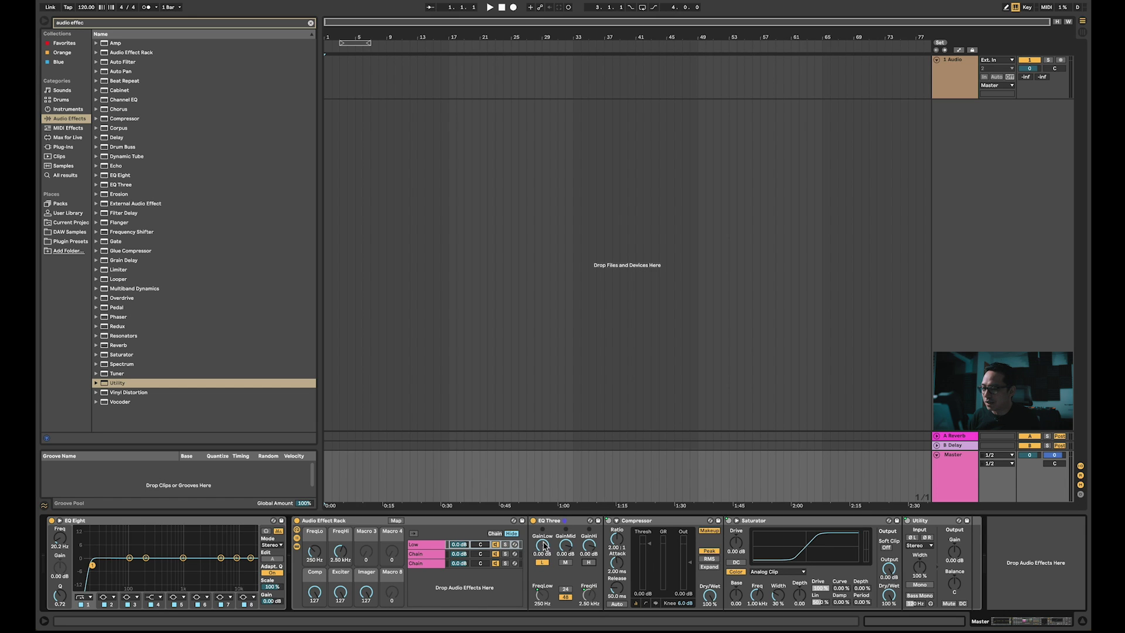
- Rename the second chain "Mid" and leave only the mid band active in its EQ Three
click(423, 555)
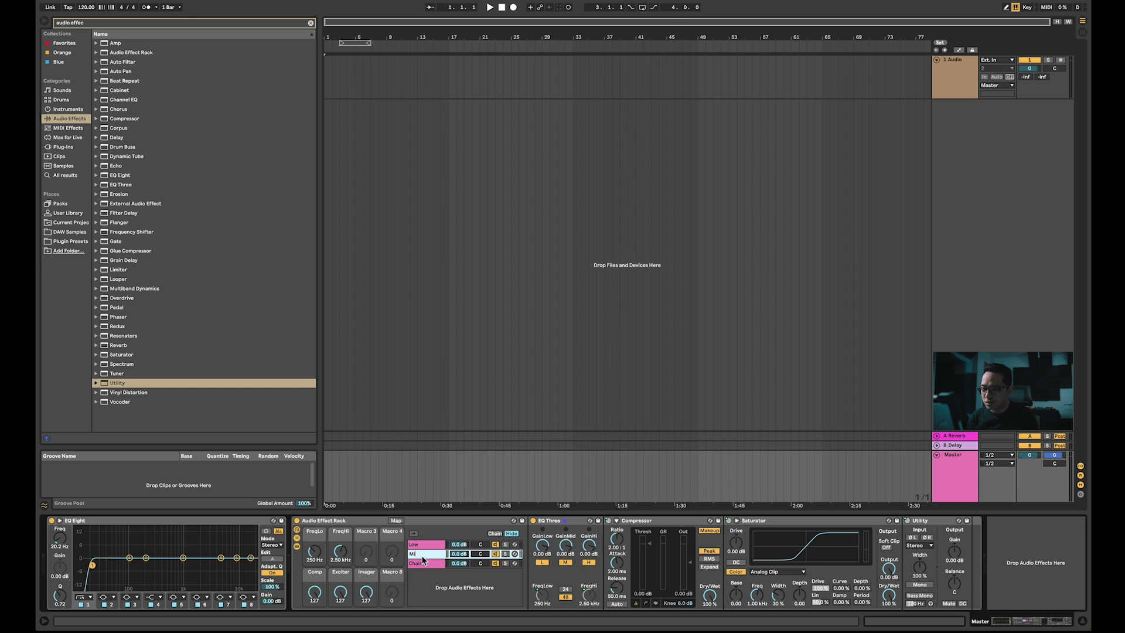
key(Return)
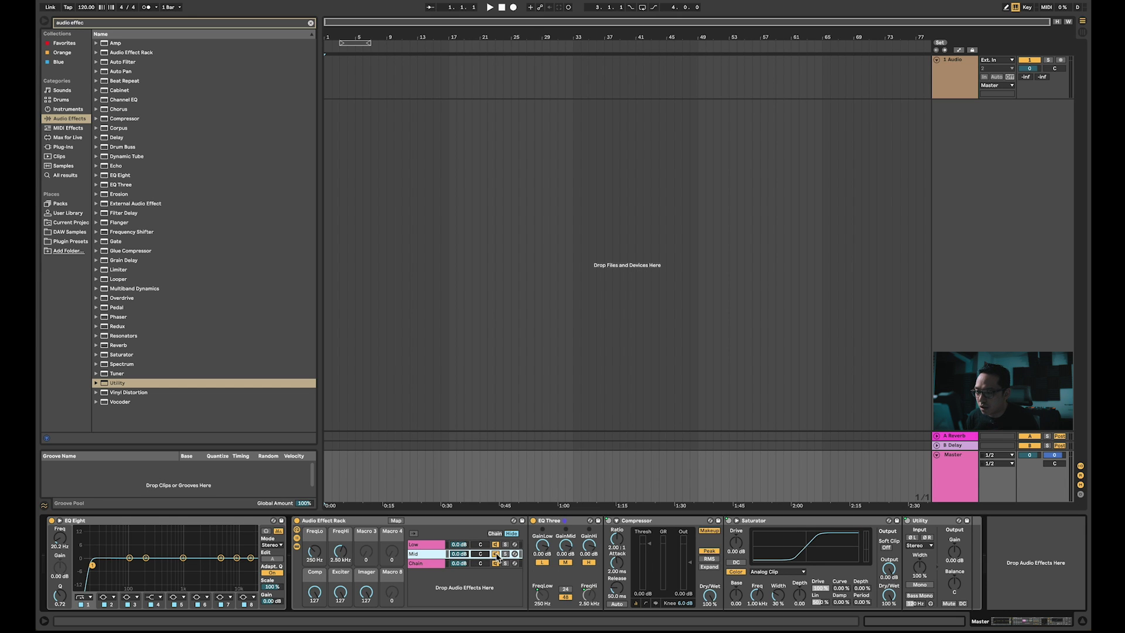
click(543, 564)
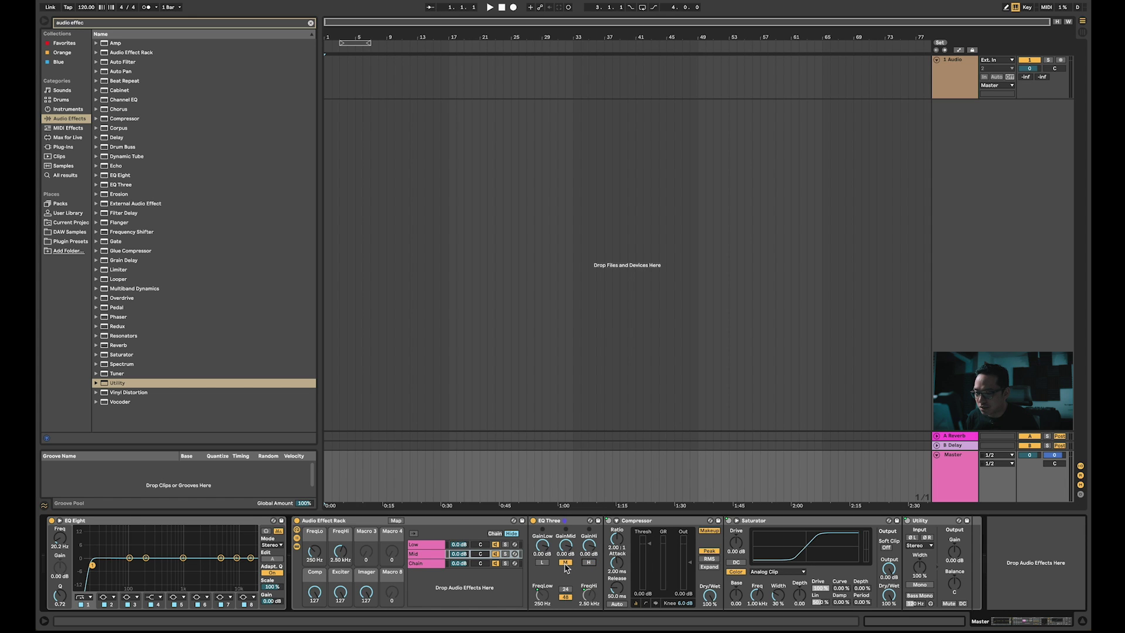
click(428, 546)
click(544, 563)
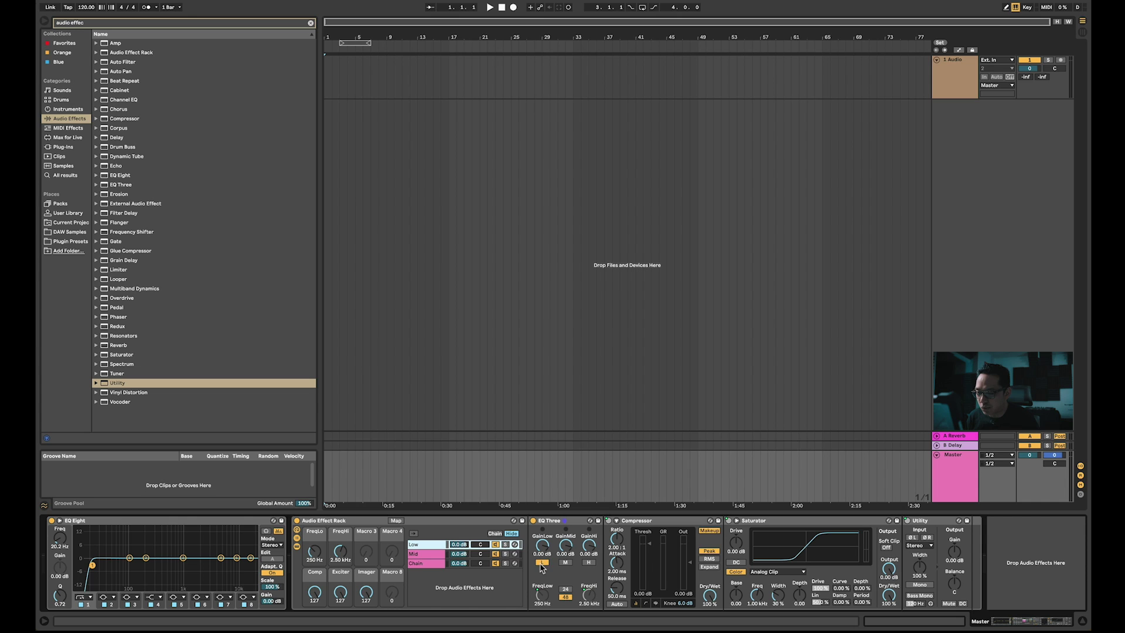
click(437, 561)
click(567, 564)
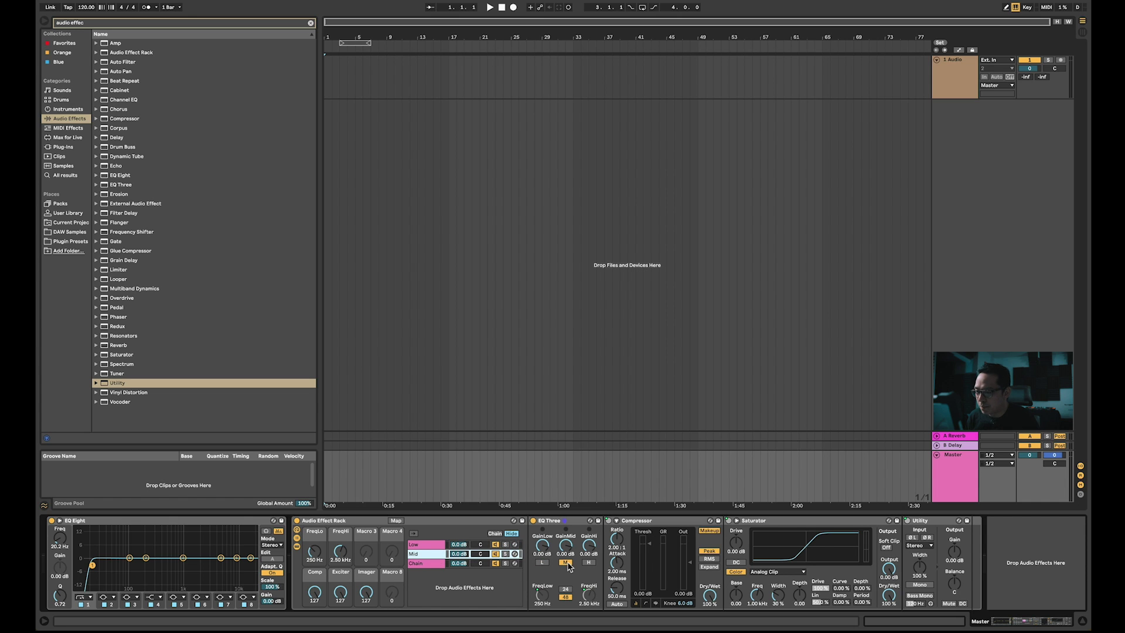
- Rename the third chain "High" and turn off the low and mid bands of its EQ Three
click(421, 564)
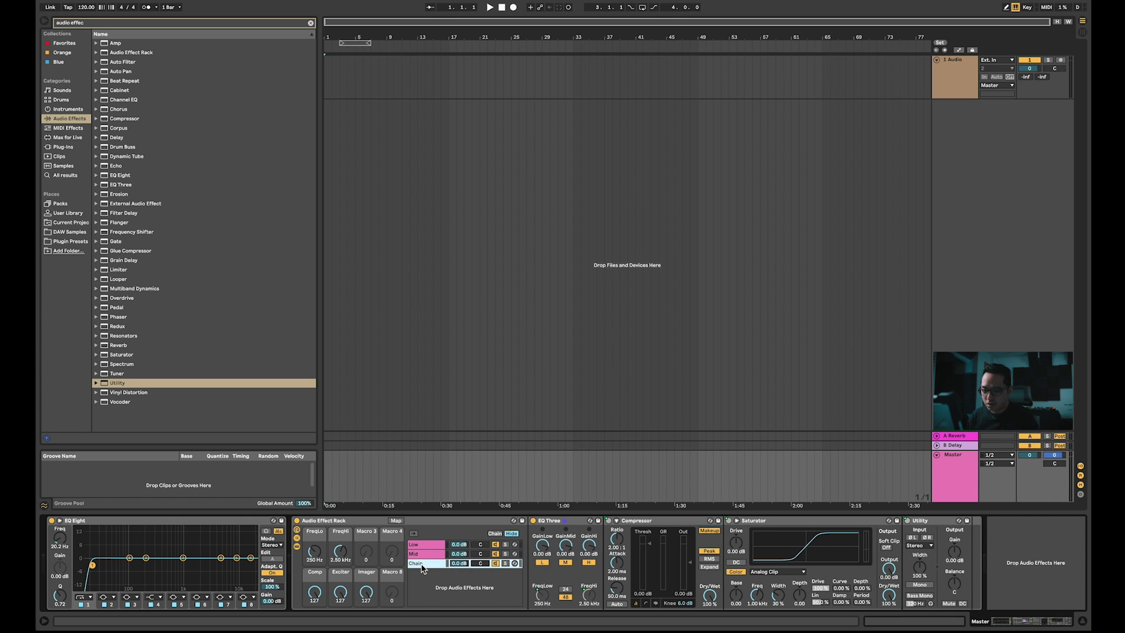
text(High)
key(Return)
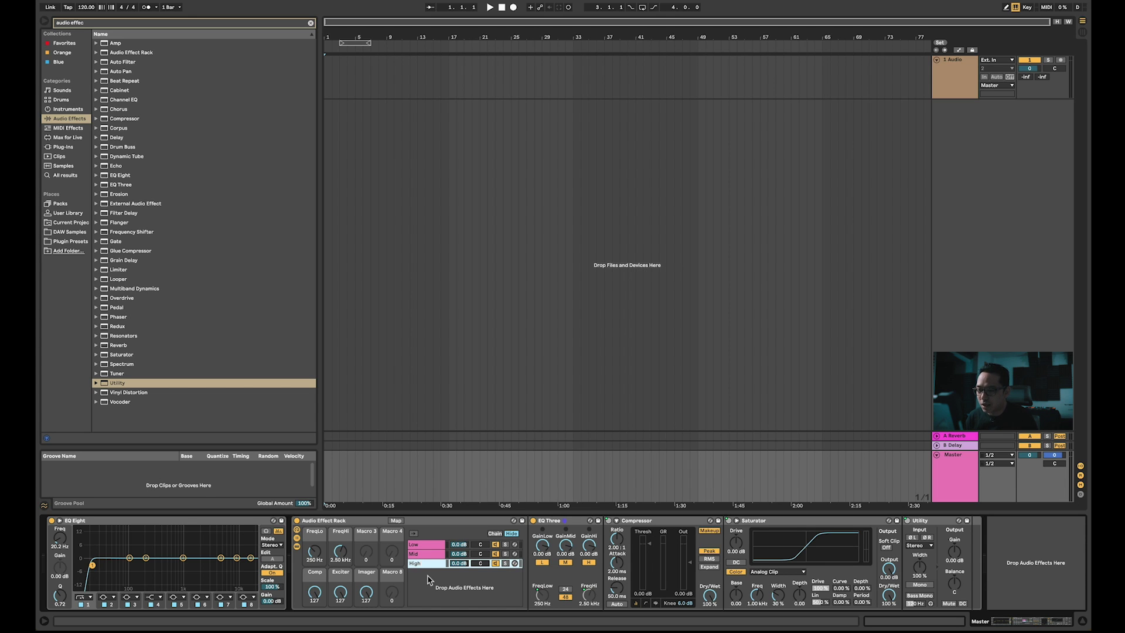
click(543, 564)
click(567, 563)
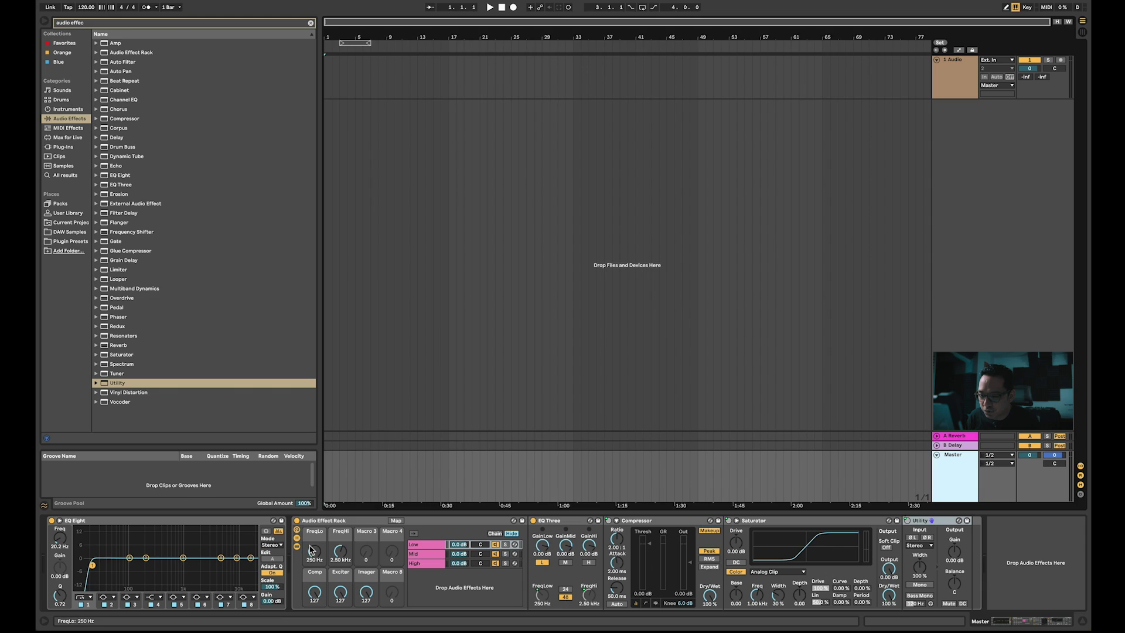
- Set the rack's low crossover frequency macro to 140 Hz and the high crossover frequency macro to 2.00 kHz
drag(311, 551, 316, 563)
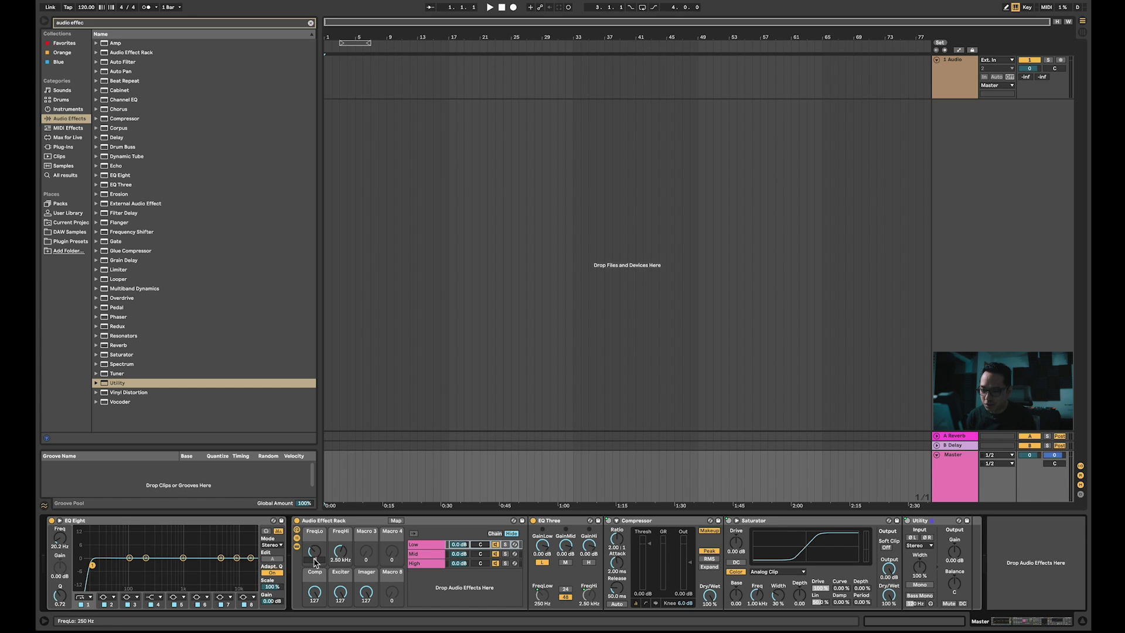
text(140)
drag(342, 551, 341, 558)
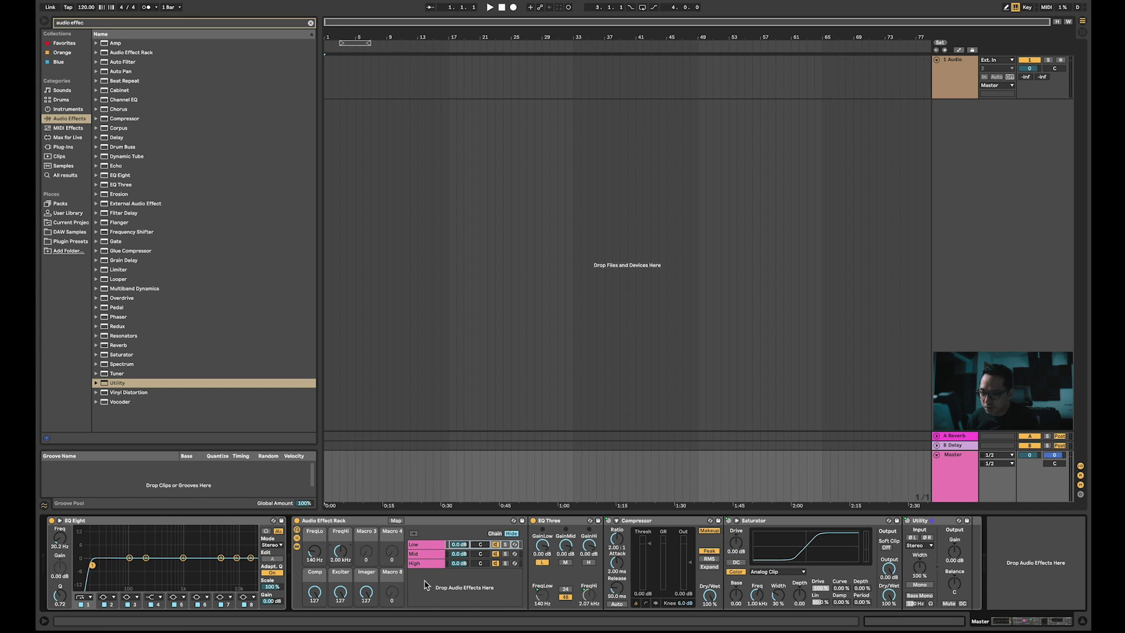
- Adjust the Low chain's Compressor, setting its attack to about 266 ms and tuning its release time
click(610, 552)
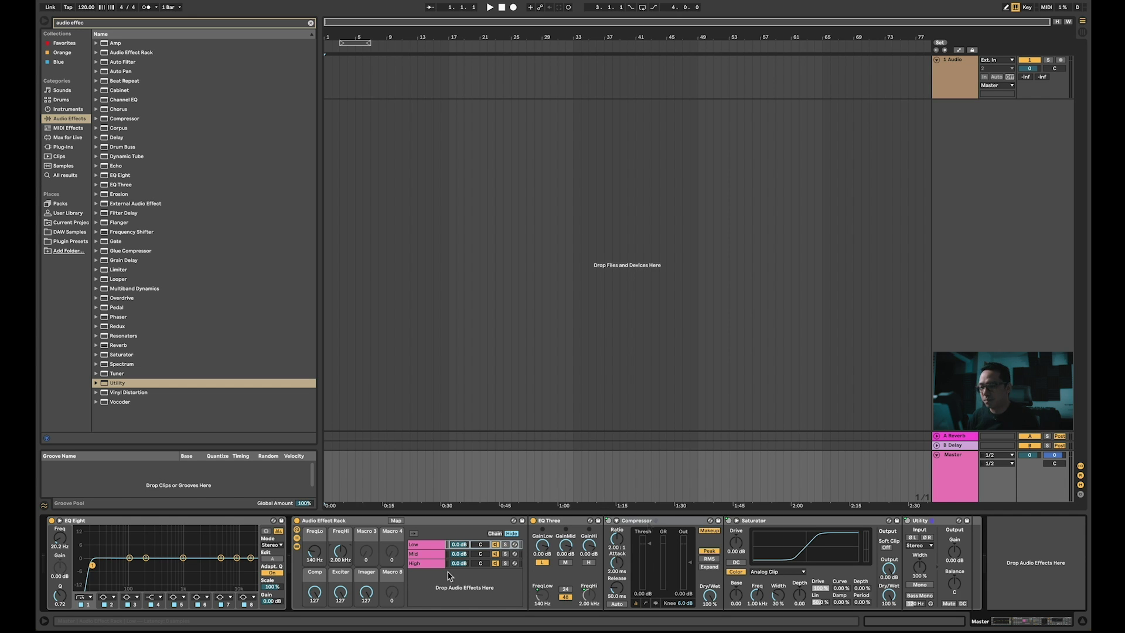
click(618, 566)
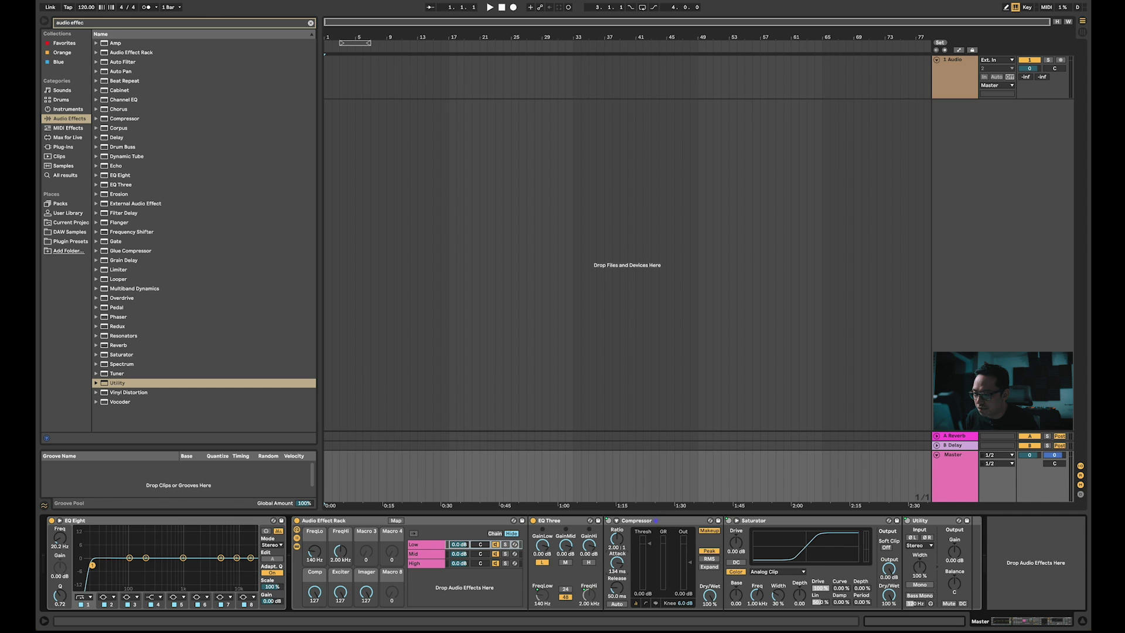
mouse_move(618, 568)
mouse_down()
mouse_move(618, 592)
mouse_move(617, 573)
mouse_up()
drag(617, 589, 619, 599)
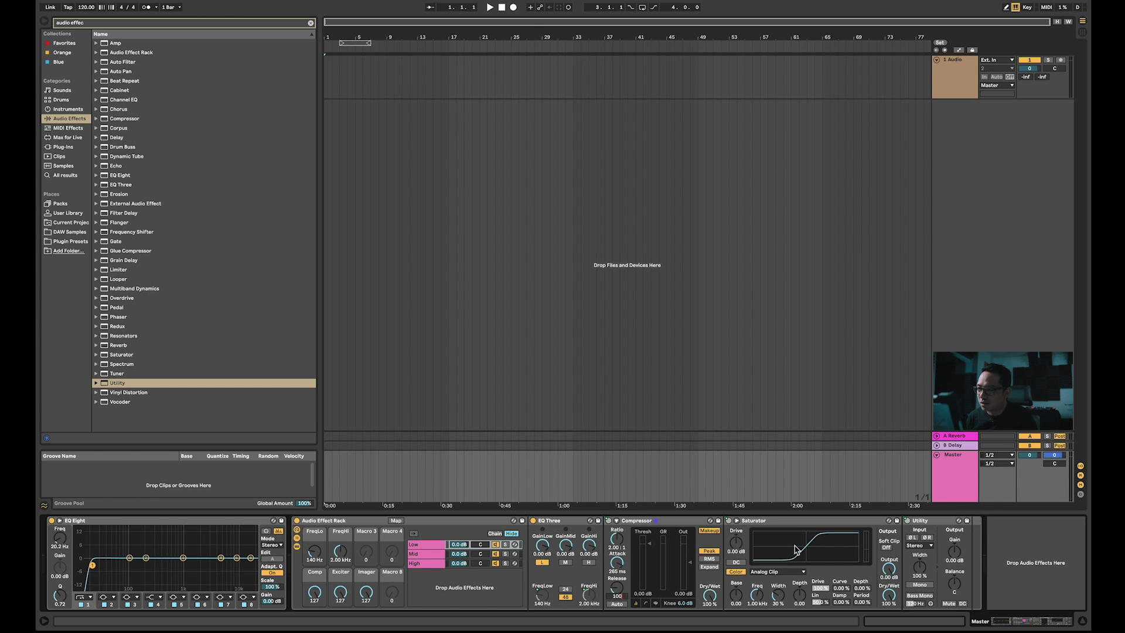
key(Return)
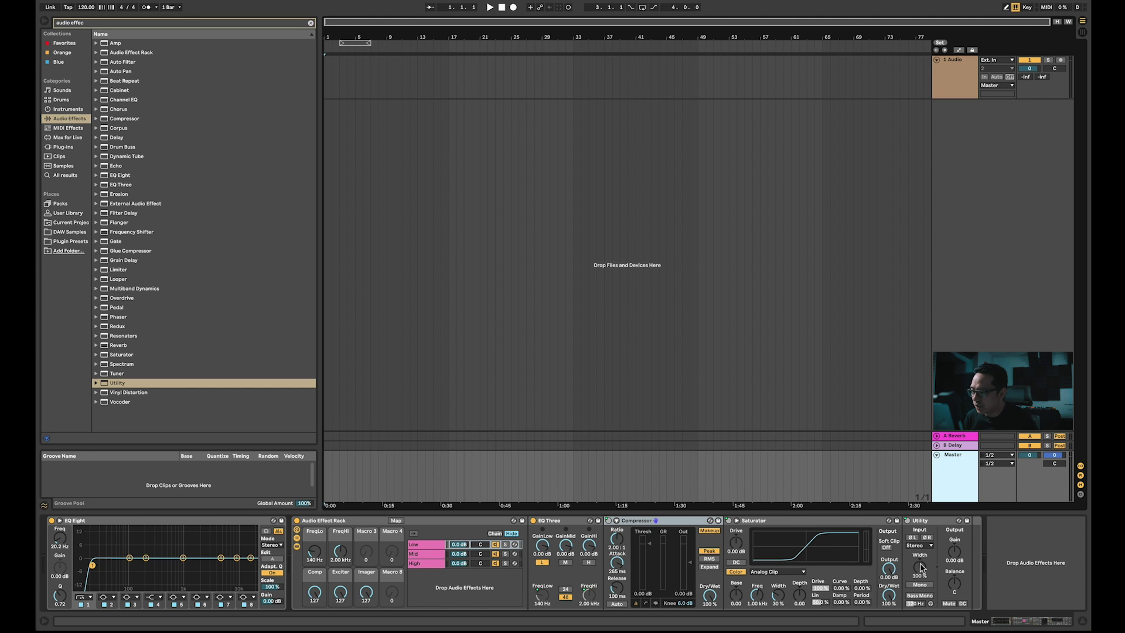
- Set the stereo width of the Low chain's Utility to 0%
drag(921, 567, 921, 581)
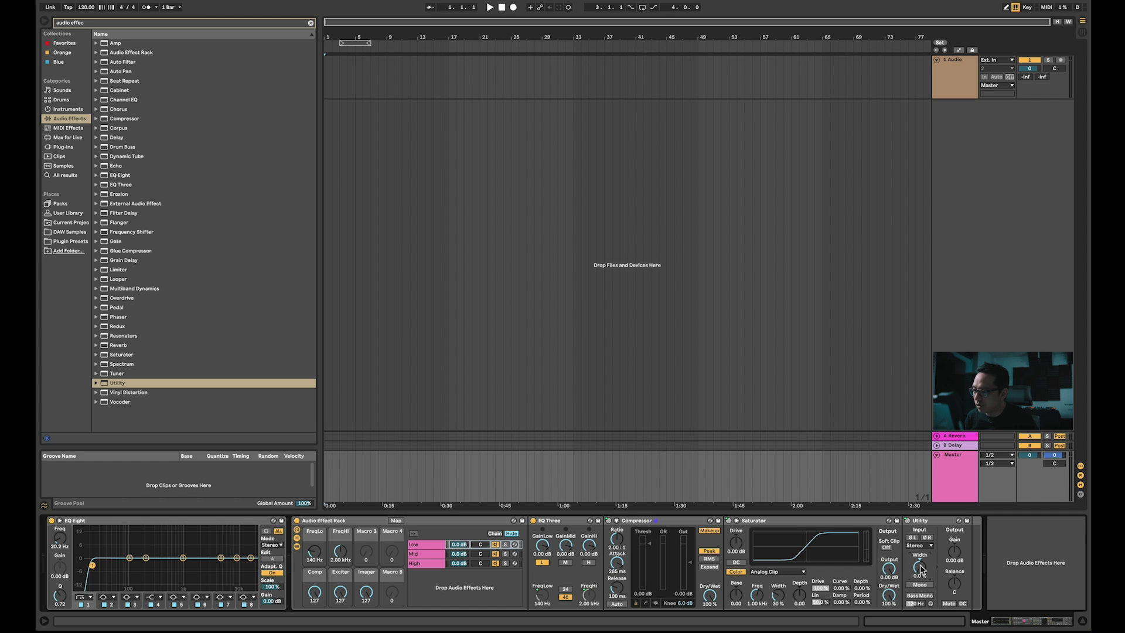
click(919, 585)
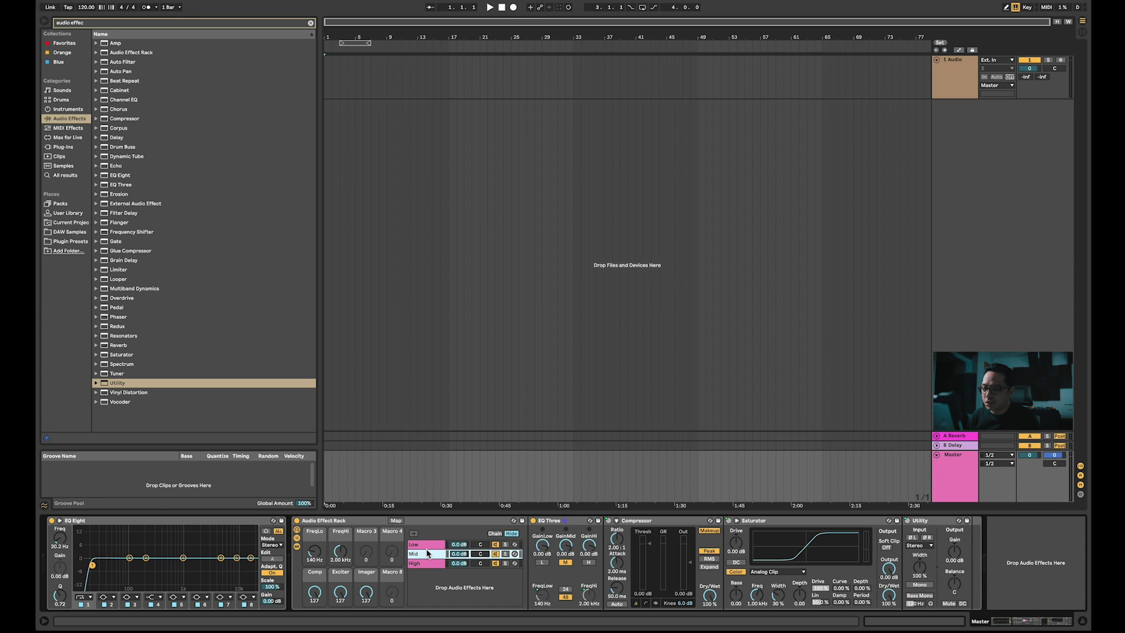
click(427, 545)
- Set the Mid chain's Compressor to a 1.60:1 ratio, 20 ms attack and 100 ms release
click(426, 553)
click(617, 551)
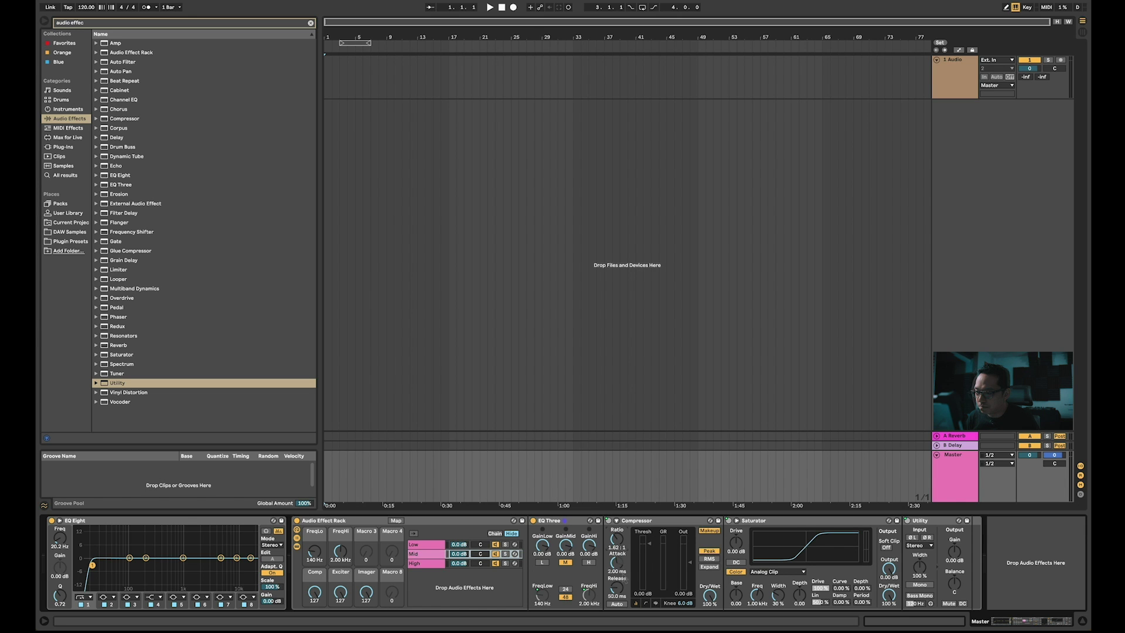
click(624, 574)
text(20)
key(Return)
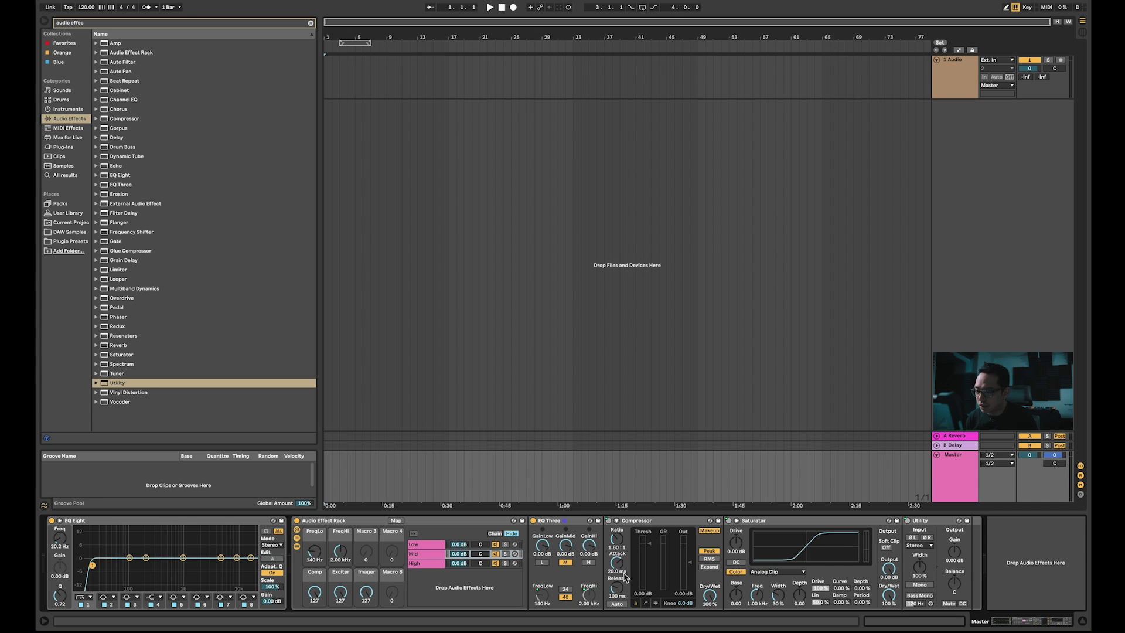
text(100)
key(Return)
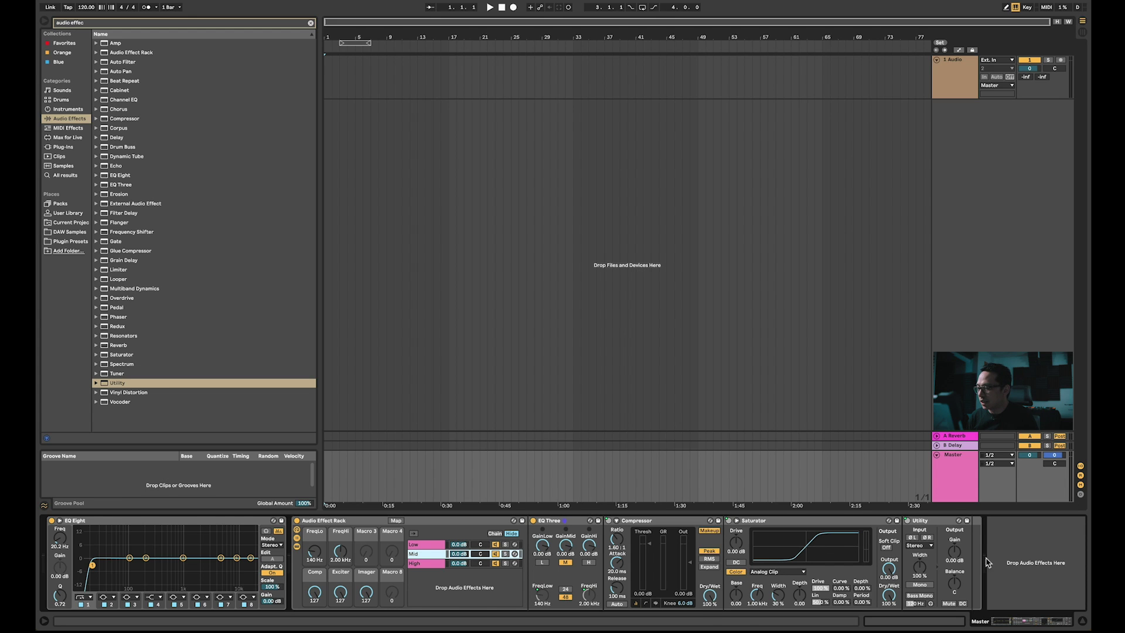
- Set the High chain's Compressor to a 1.60:1 ratio with an attack of about 253 ms
click(414, 563)
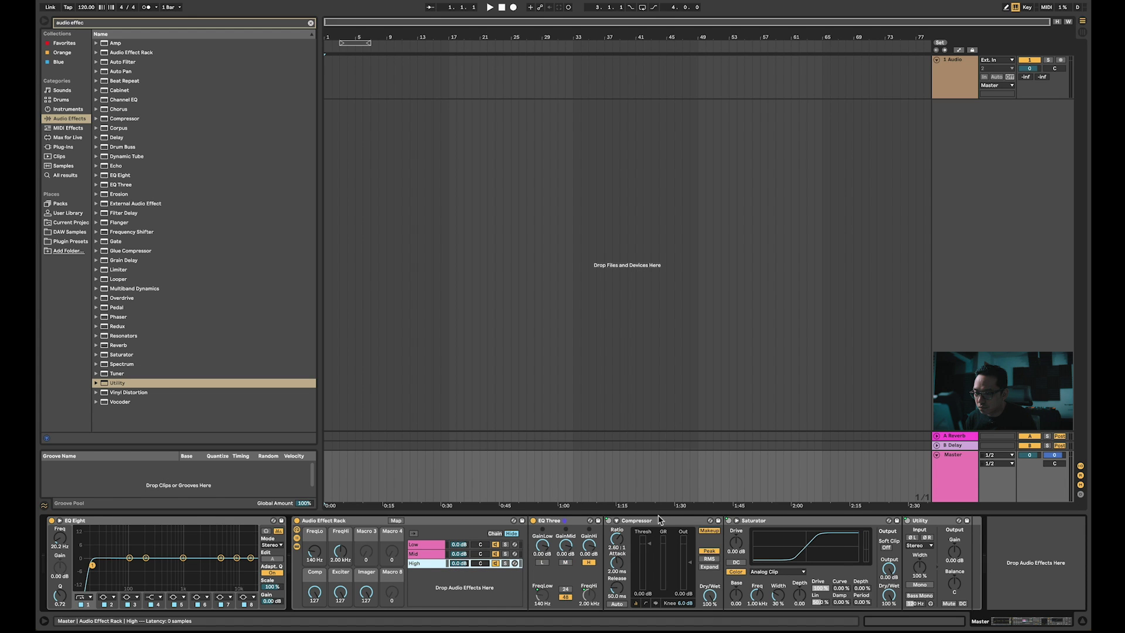
click(617, 550)
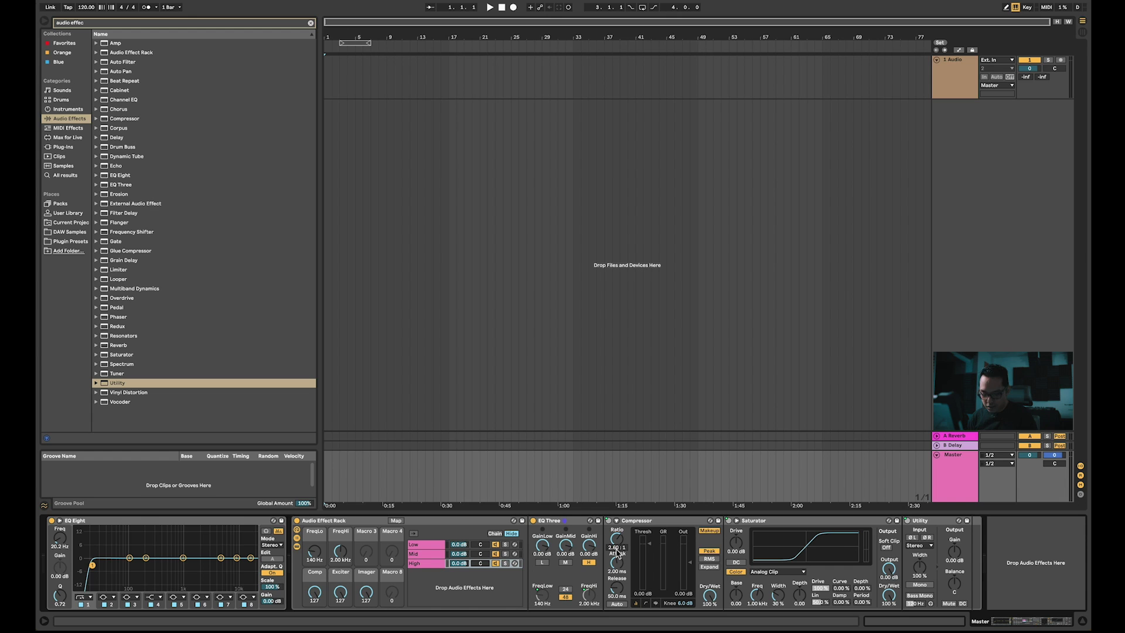
drag(617, 552, 641, 556)
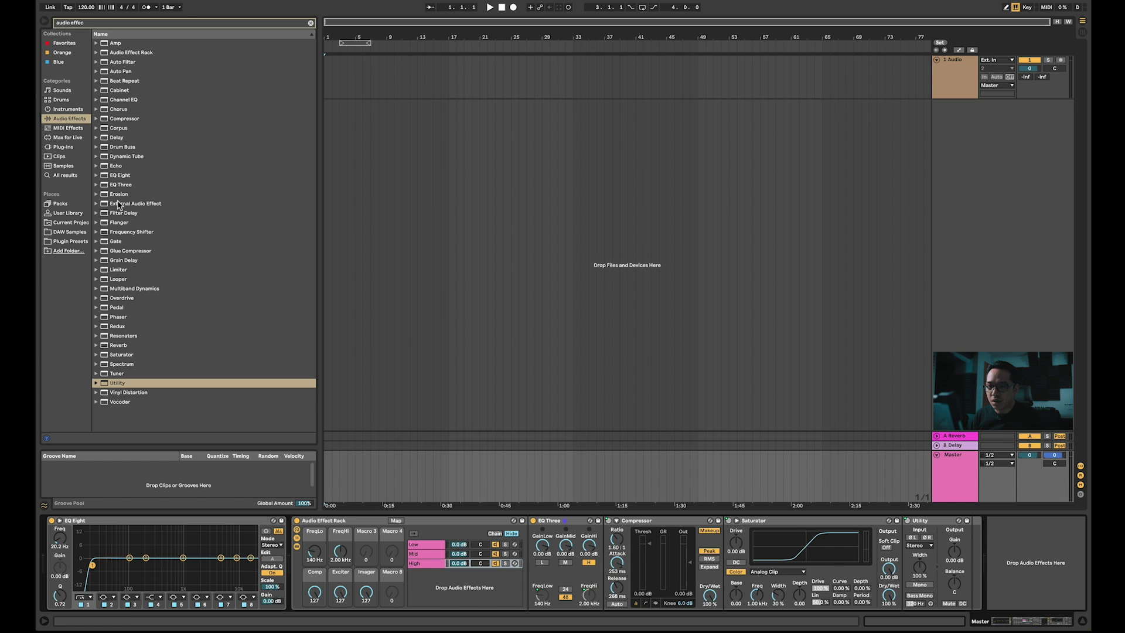
- Add a Glue Compressor after the Audio Effect Rack on the Master track and set its dry/wet to 80%
drag(119, 256, 1027, 581)
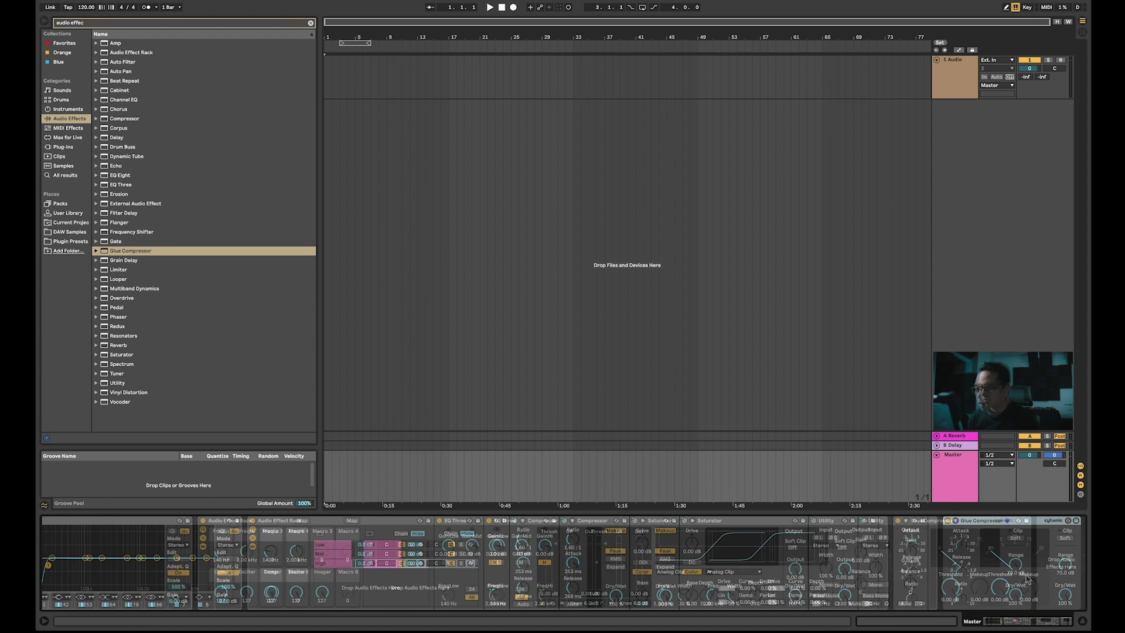
drag(909, 550, 909, 547)
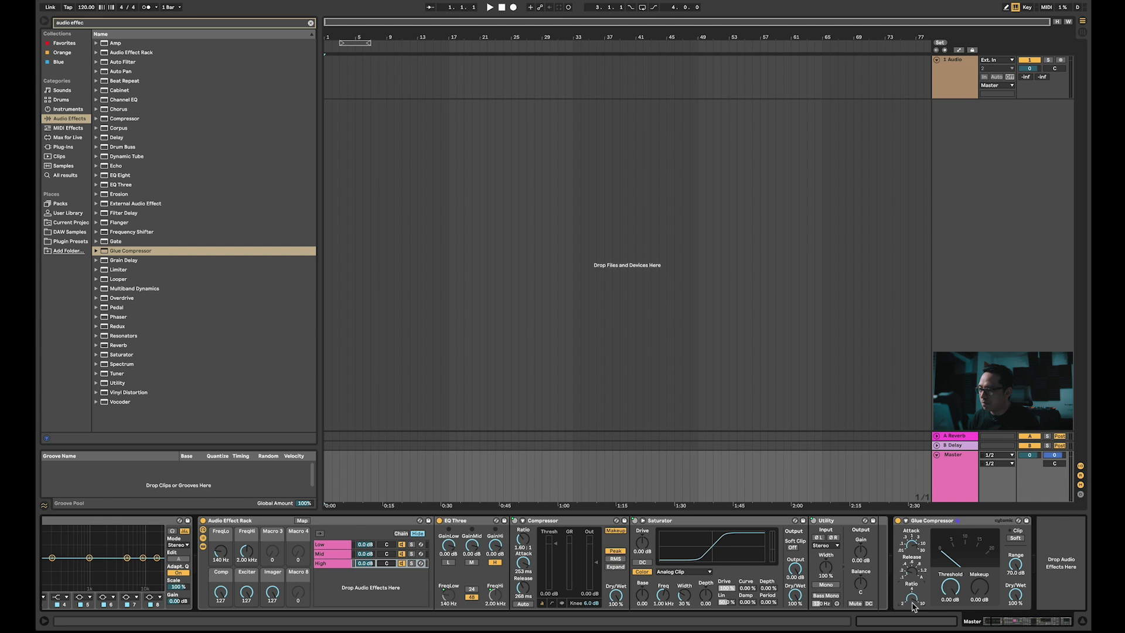
click(1033, 592)
click(1012, 603)
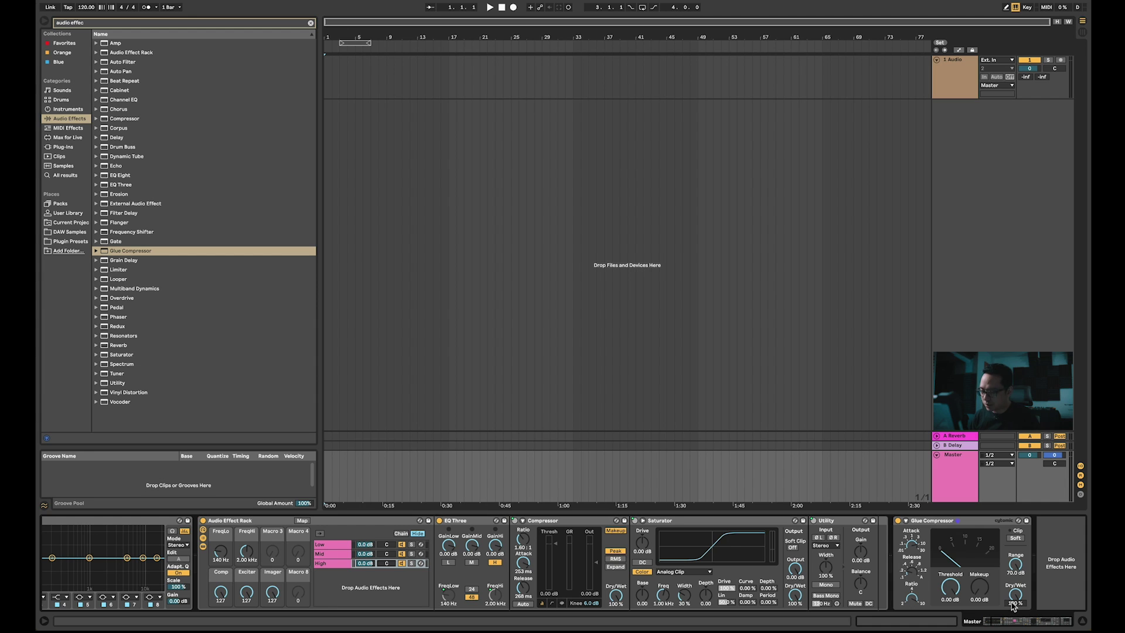
text(80)
key(Return)
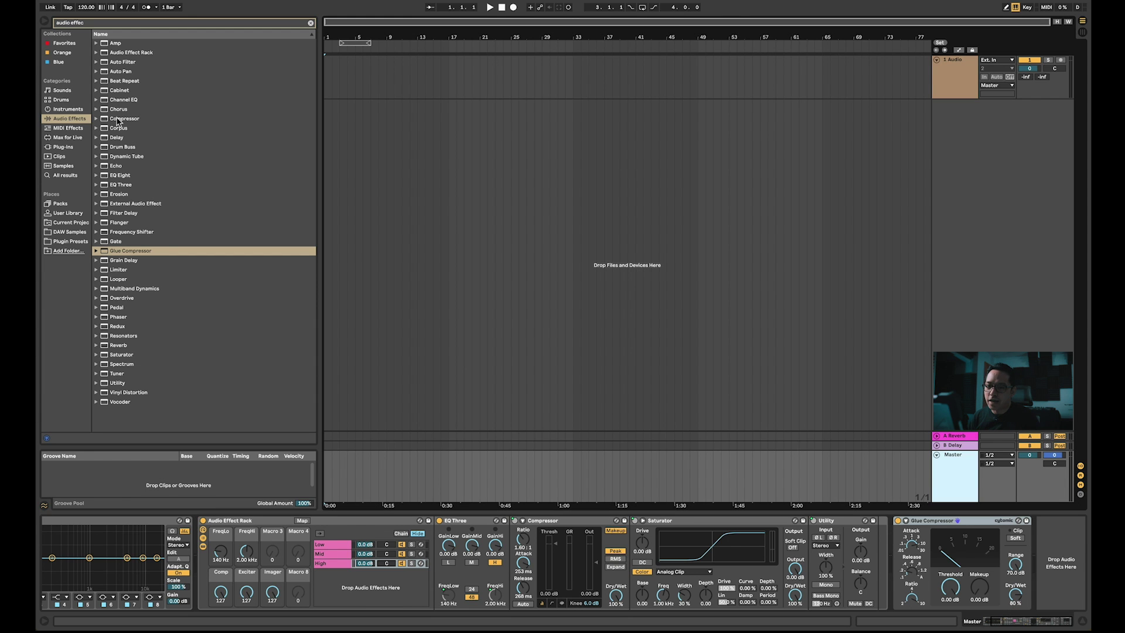
- Add a Limiter after the Glue Compressor and set its lookahead to 6 ms
drag(116, 271, 1061, 569)
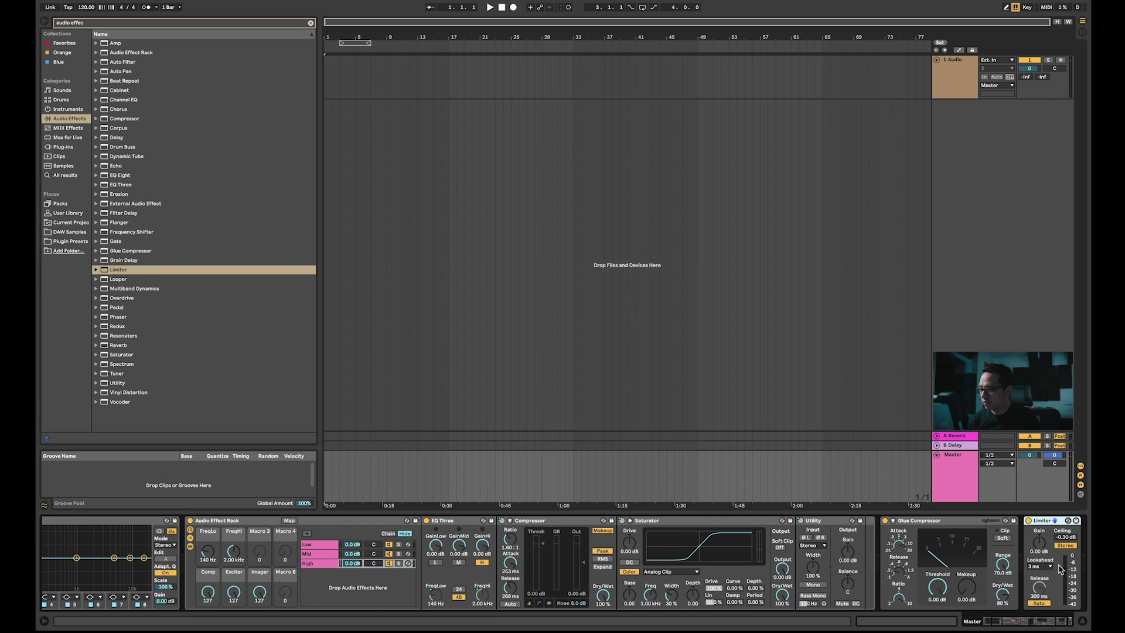
click(1040, 566)
click(1043, 590)
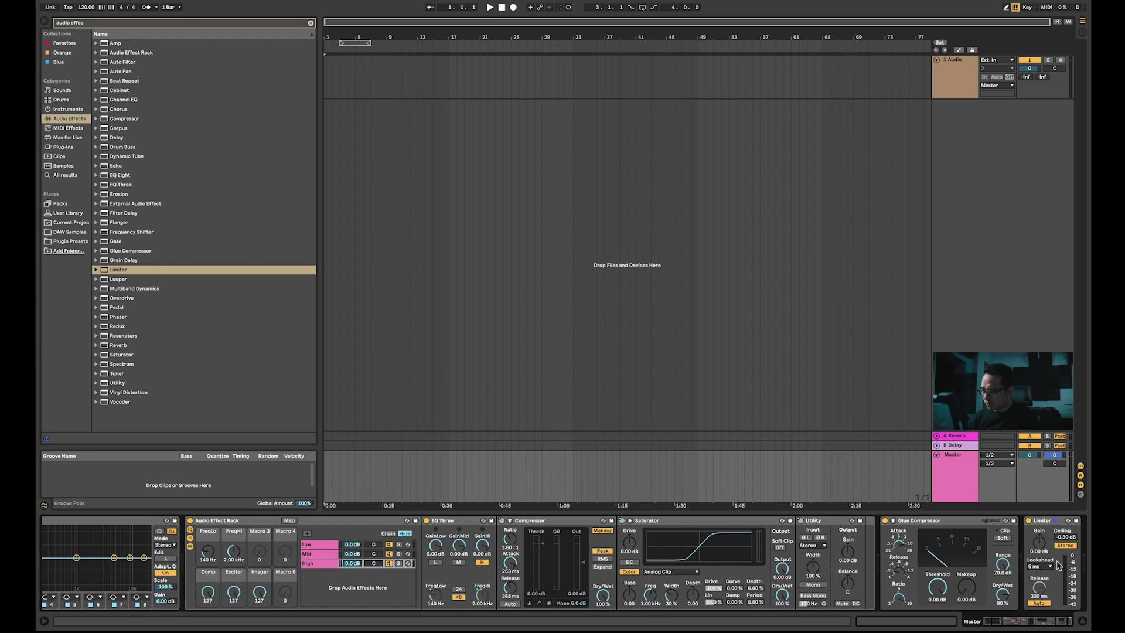
click(1054, 521)
click(951, 521)
click(1003, 521)
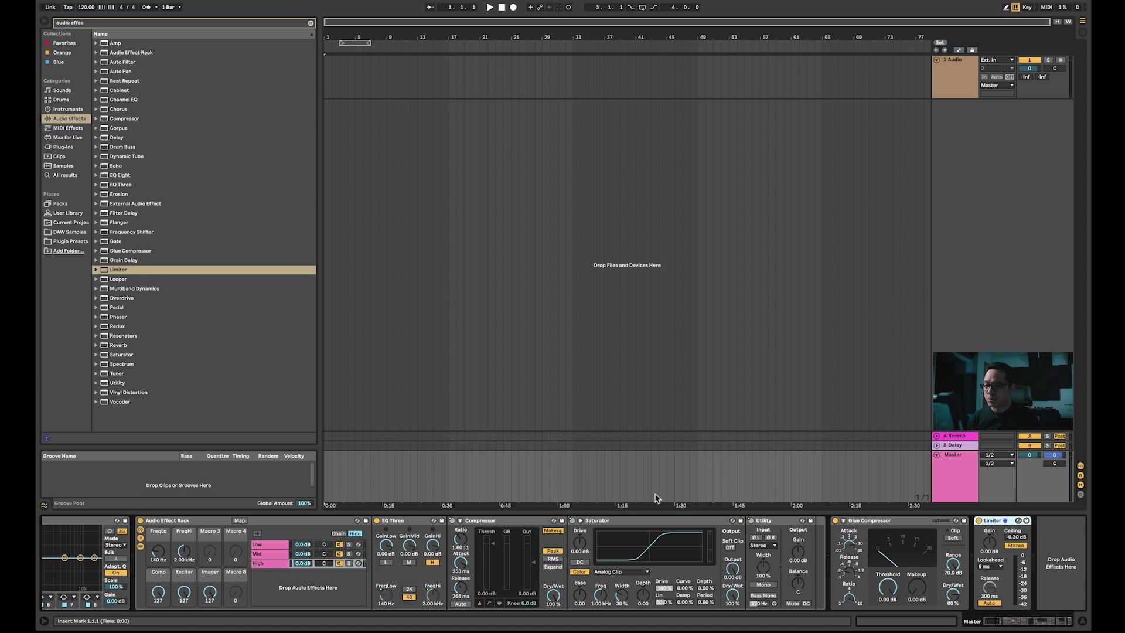
scroll(402, 556, left, 3)
scroll(402, 555, right, 3)
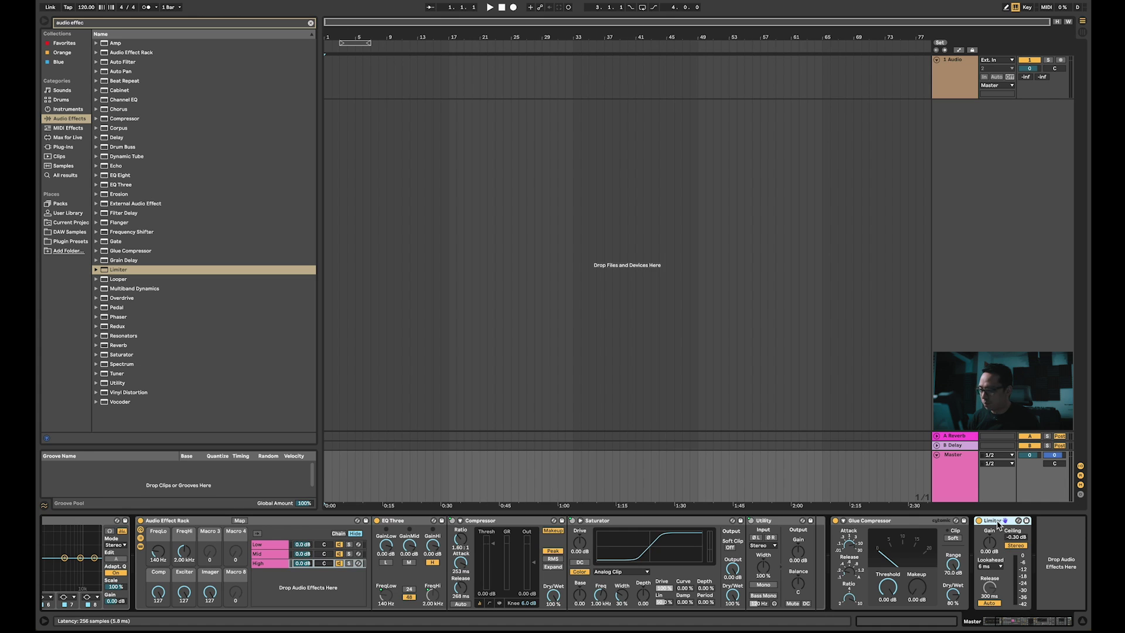
- Select all Master track devices from the EQ Eight through the Limiter and group them into one Audio Effect Rack
scroll(998, 525, left, 3)
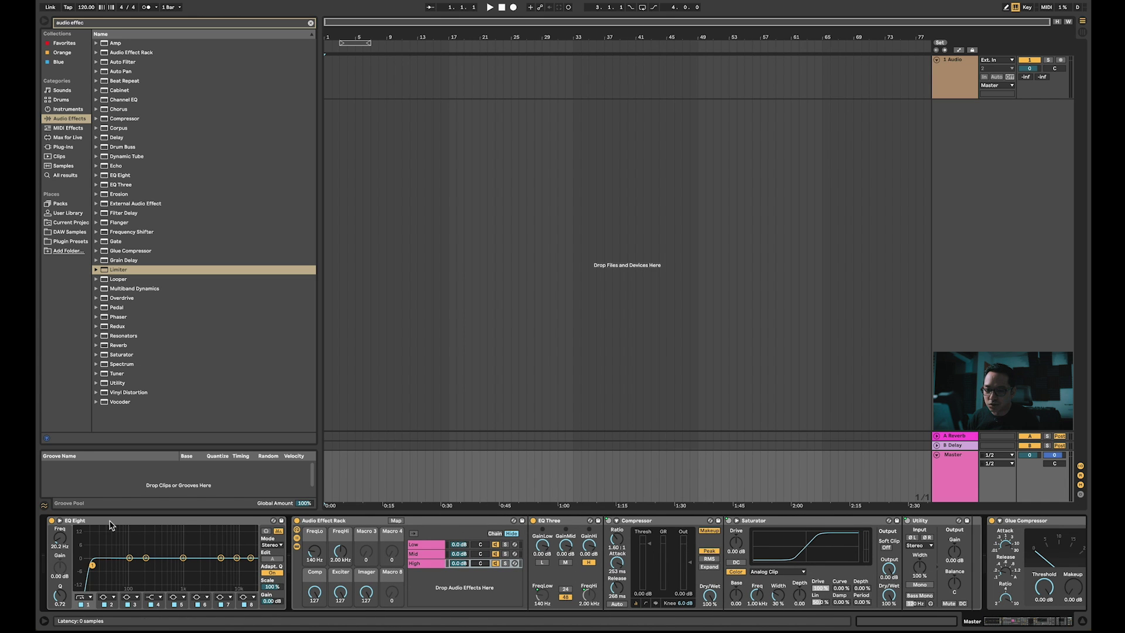
shift+click(110, 521)
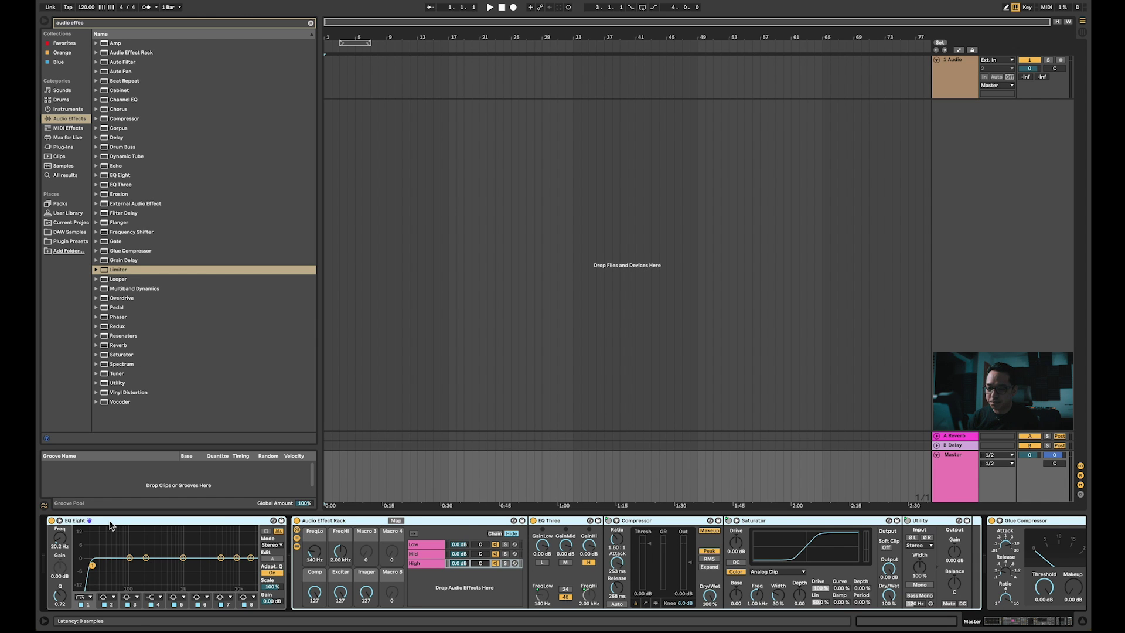
scroll(77, 547, right, 3)
scroll(76, 546, left, 3)
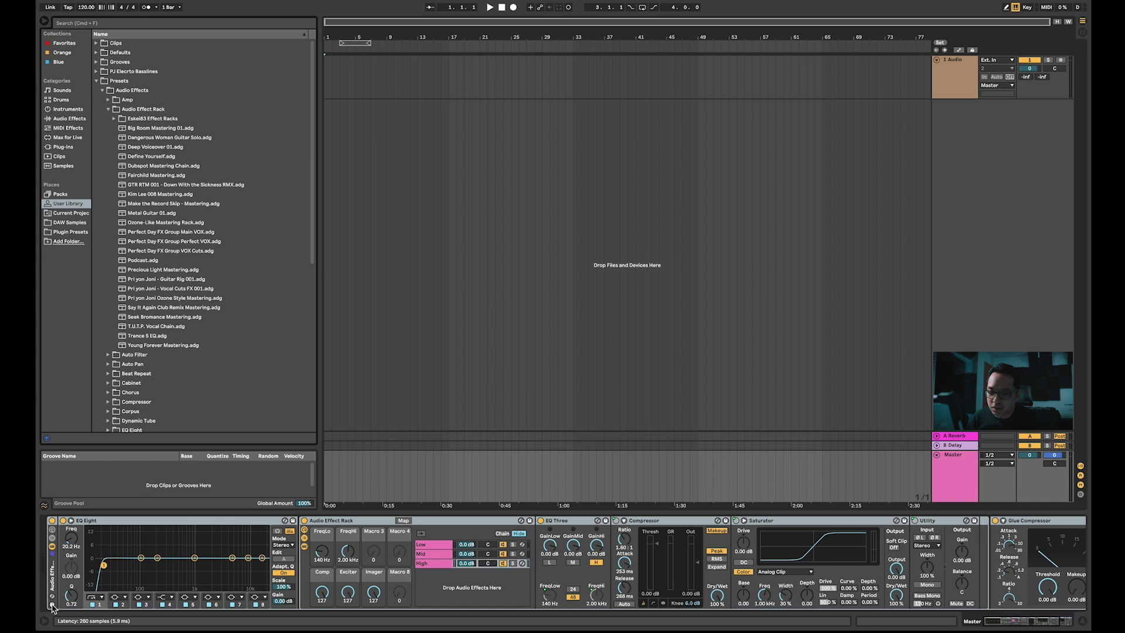
- Save the outer Audio Effect Rack as a User Library preset named "Pri yon Joni Mastering Template 1"
click(51, 605)
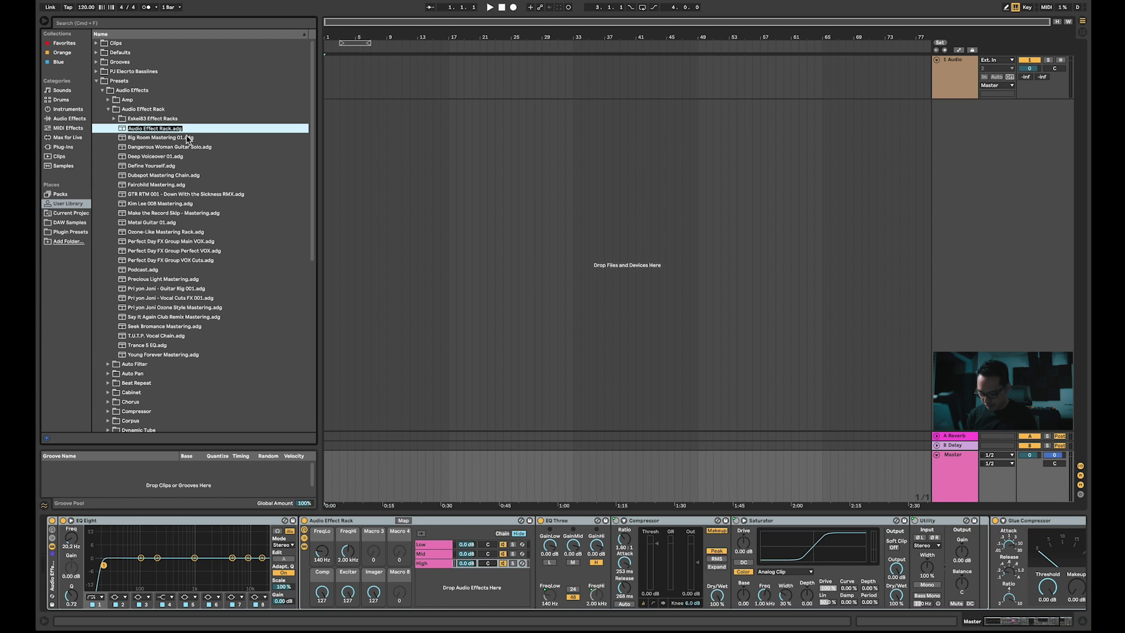
text(Pri yon Joni)
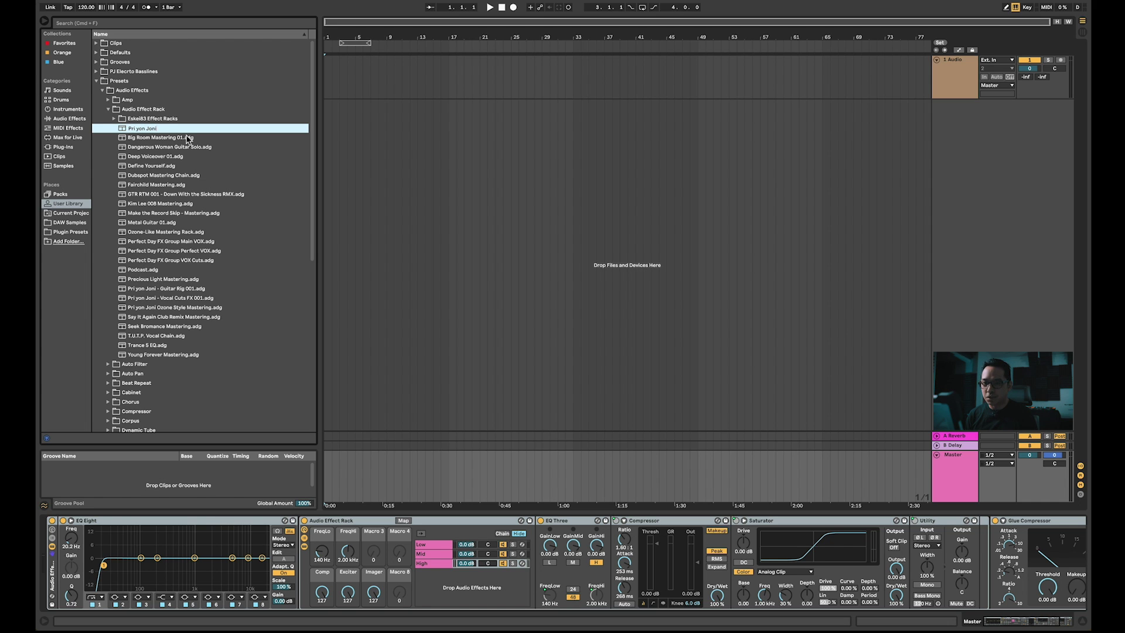
text( Mastering Template 1)
- Select the 1 Audio track and delete all the devices in its effect chain
click(358, 180)
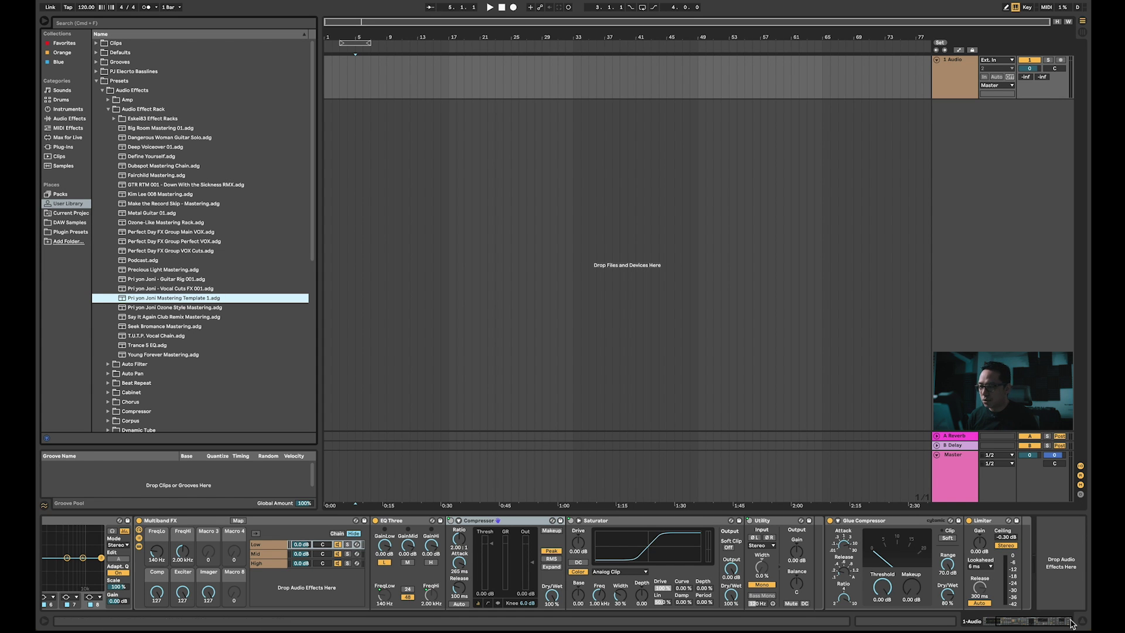
click(126, 595)
key(super+a)
key(Delete)
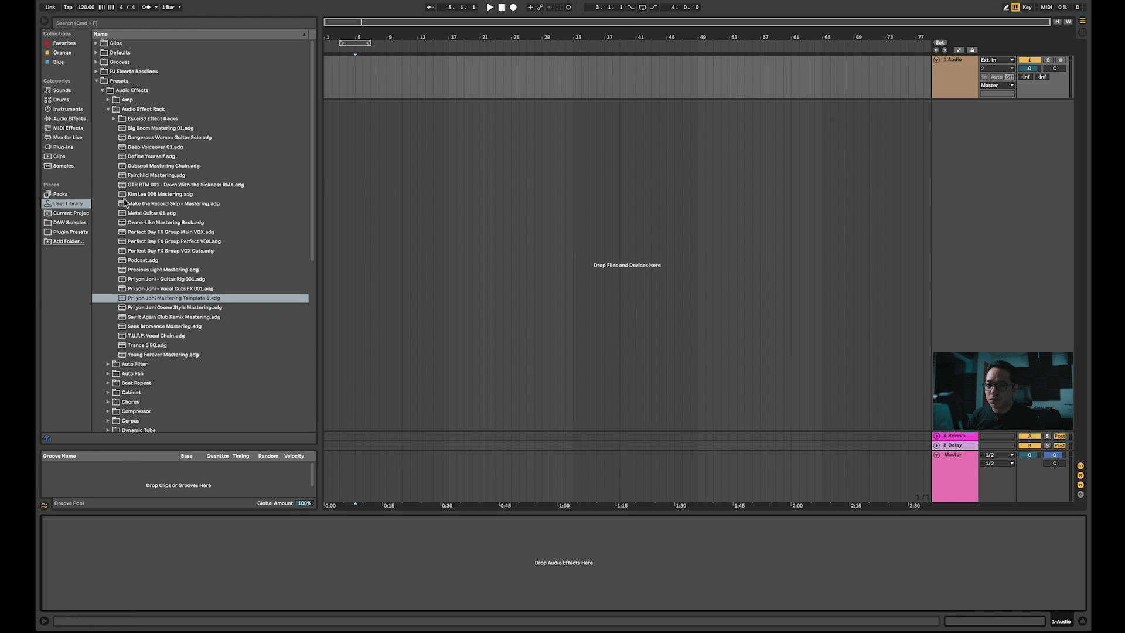
- Search the User Library for "pri yon joni masterin" and load the Pri yon Joni Mastering Template 1 preset onto the 1 Audio track
click(106, 26)
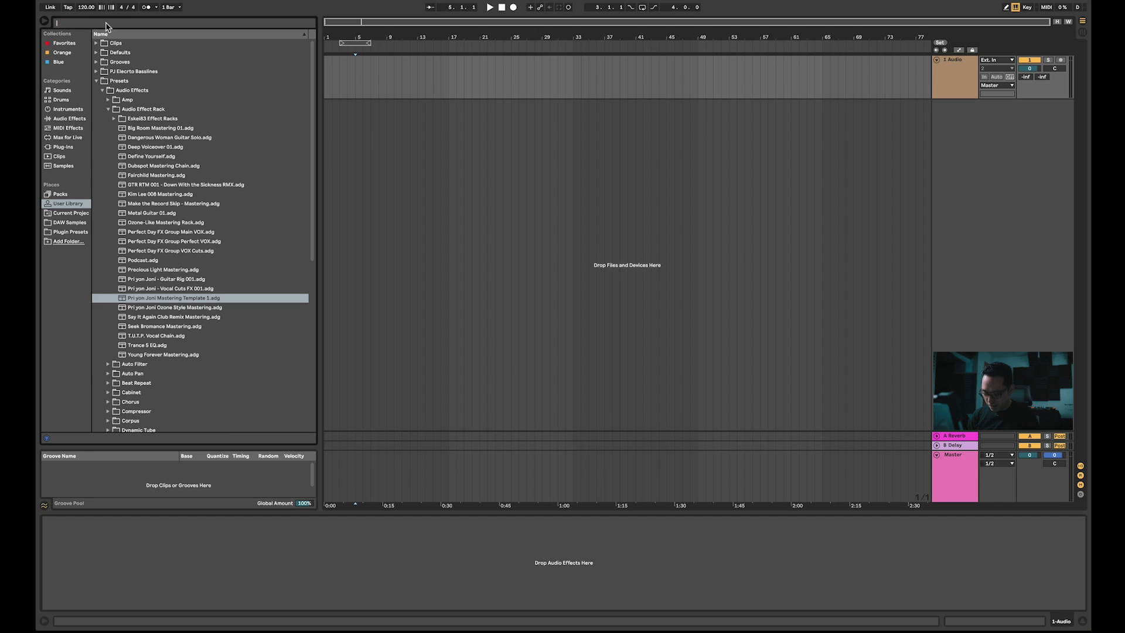
text(pri yon joni)
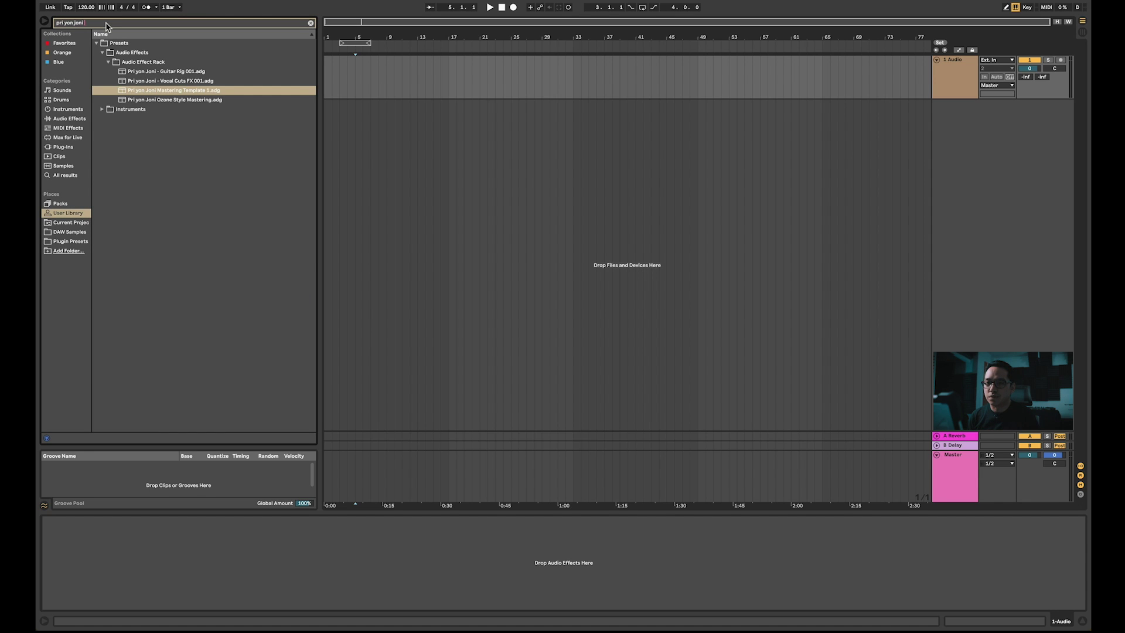
text( masterin)
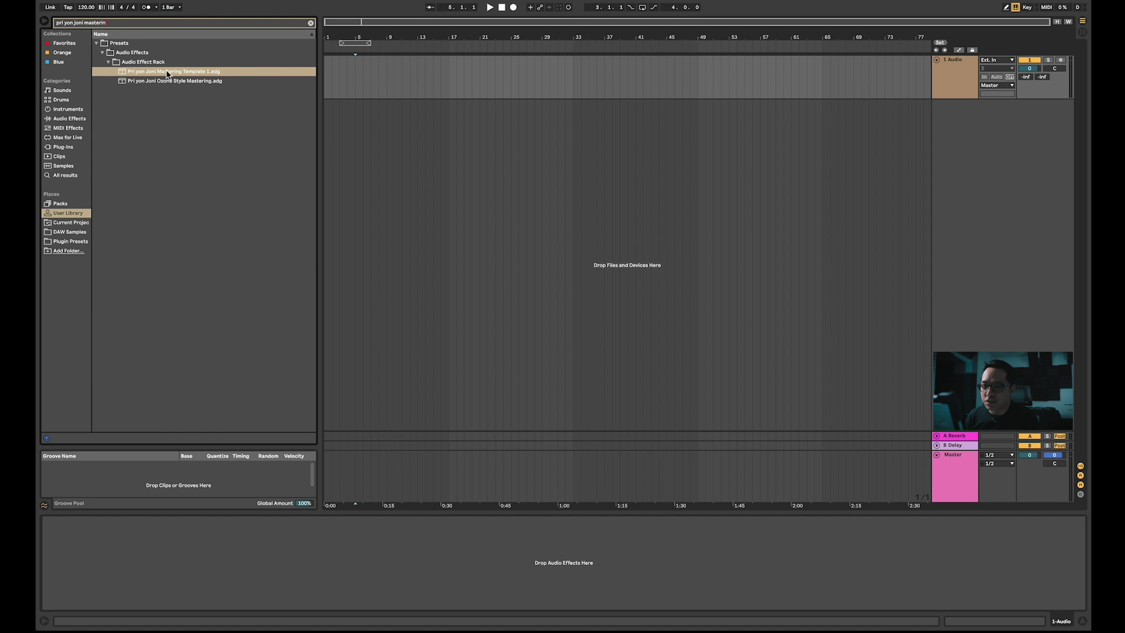
drag(167, 74, 256, 586)
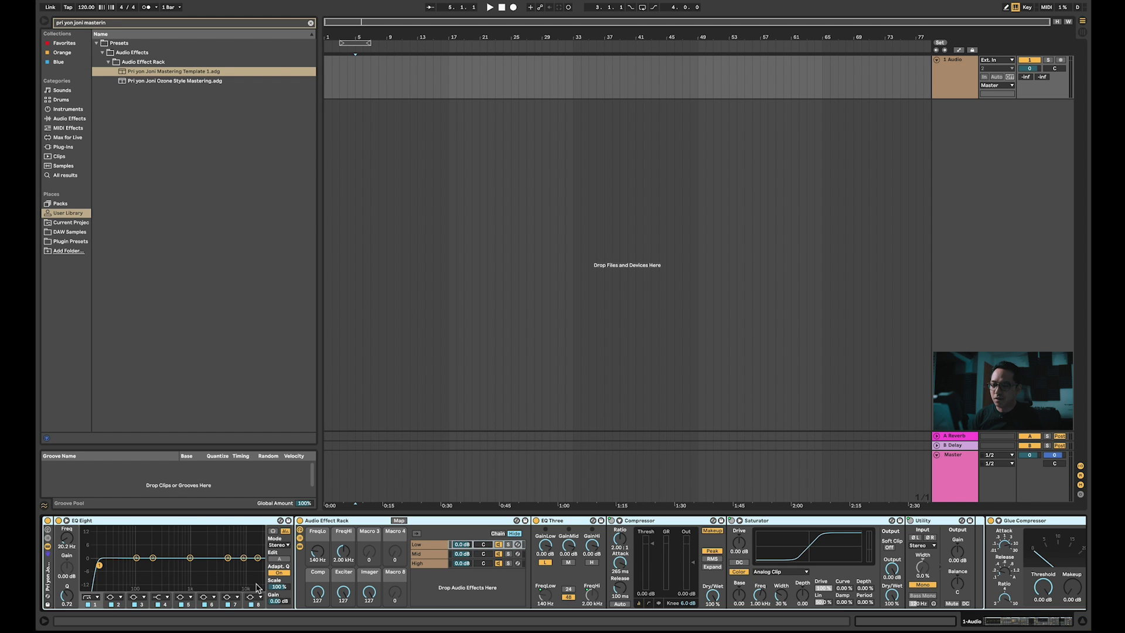
scroll(249, 557, right, 5)
scroll(693, 560, left, 5)
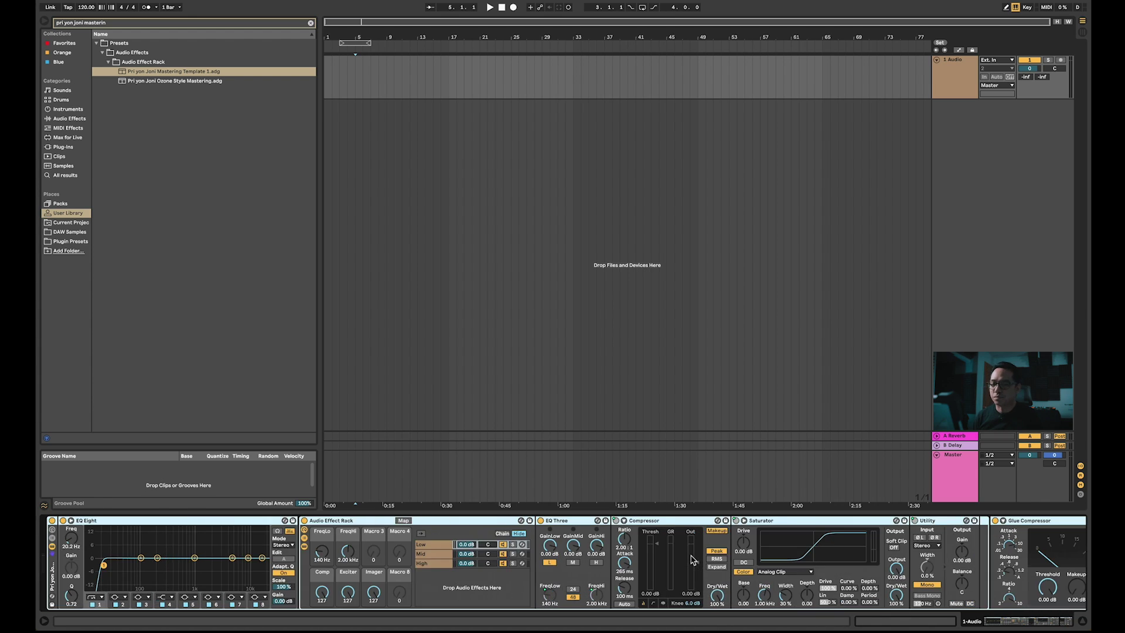